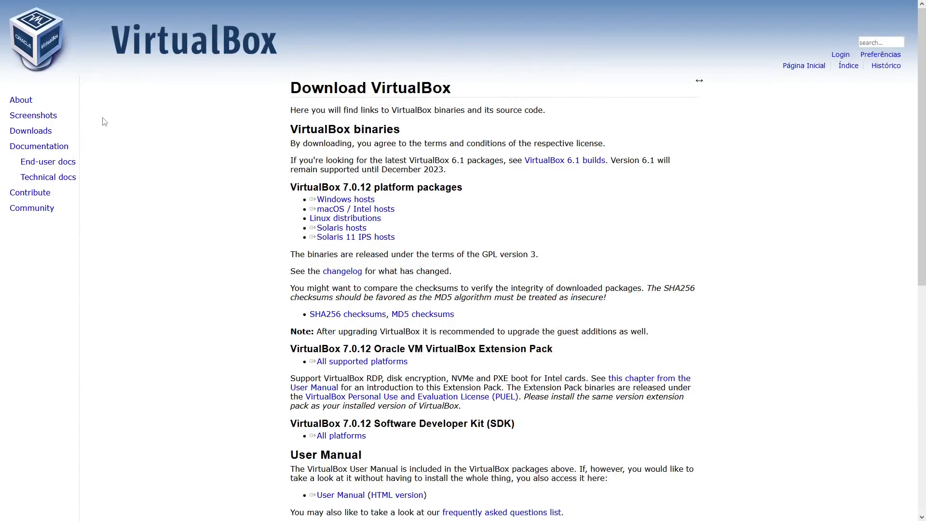
Examine the Windows hosts package and the Extension Pack for all supported platforms on the VirtualBox 7.0.12 download page
left_click_drag(277, 177, 322, 202)
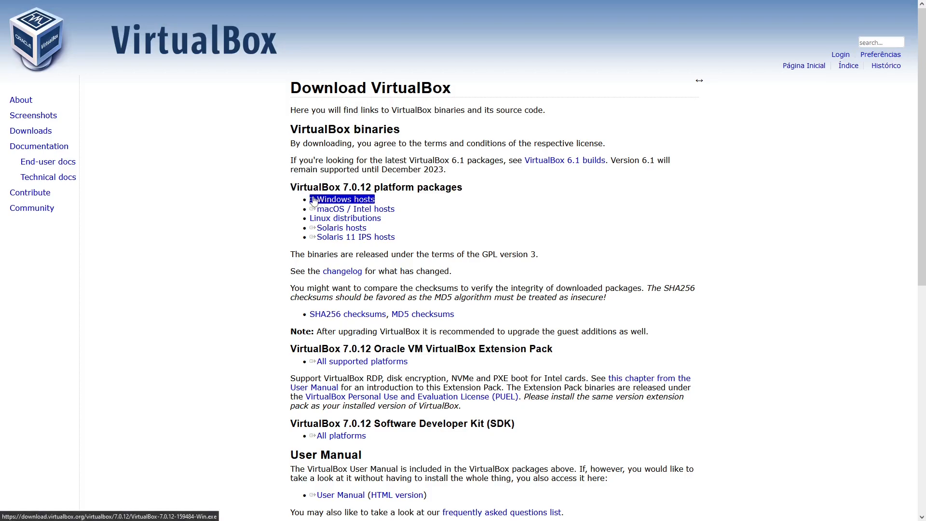
left_click(296, 204)
double_click(321, 349)
left_click(344, 366)
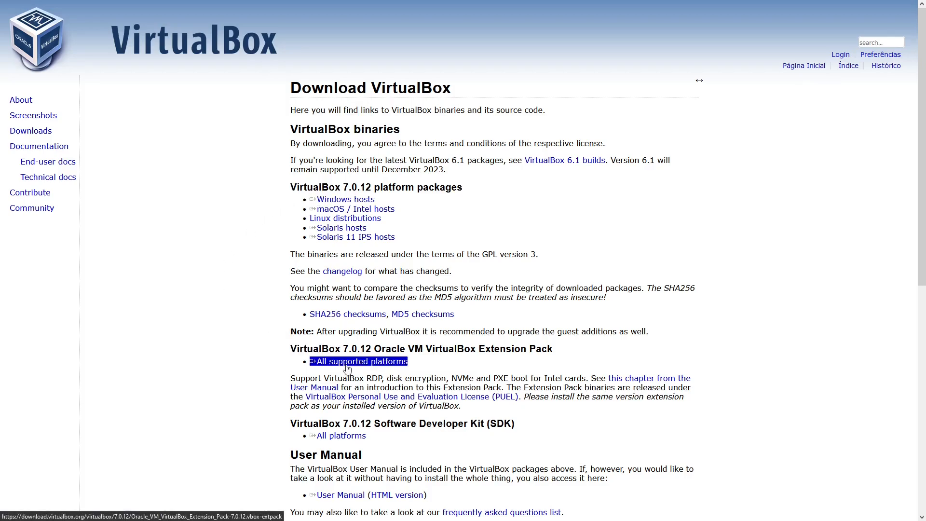
double_click(322, 349)
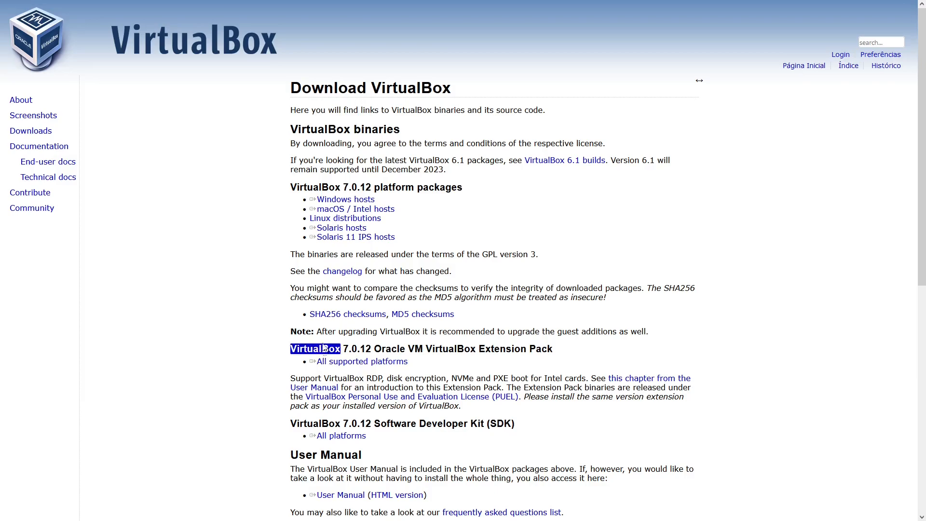
left_click(322, 350)
Switch to the Chuyu-Team Dism-Multi-language repository and open its latest release, Dism++ 10.1.1002.2
mouse_move(98, 8)
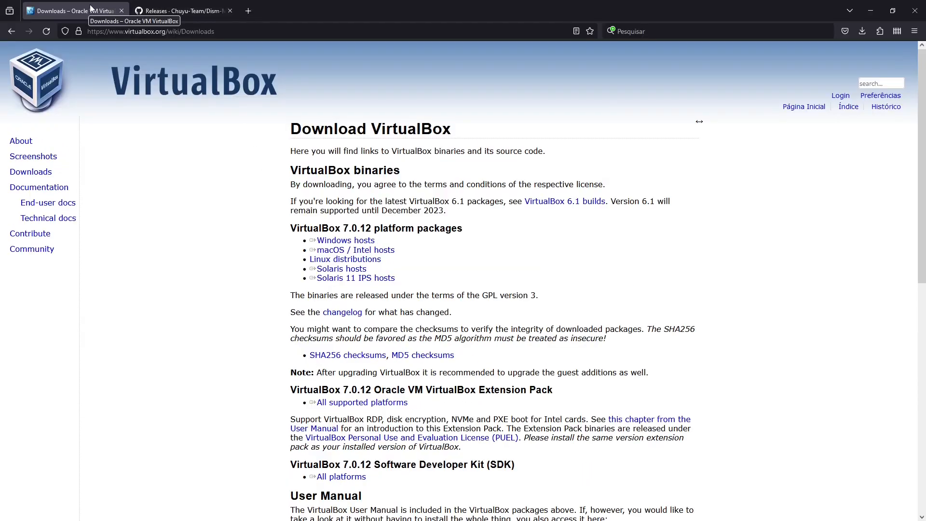
left_click(168, 10)
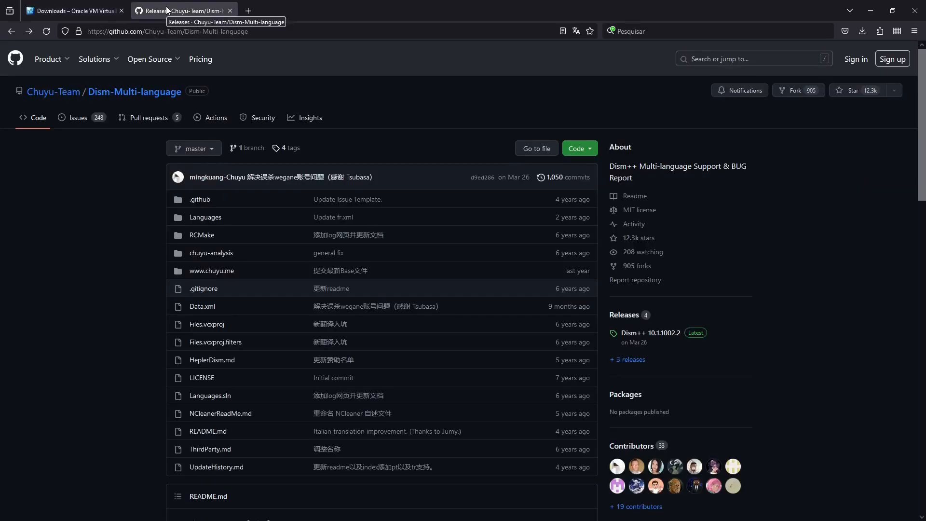
key("F11")
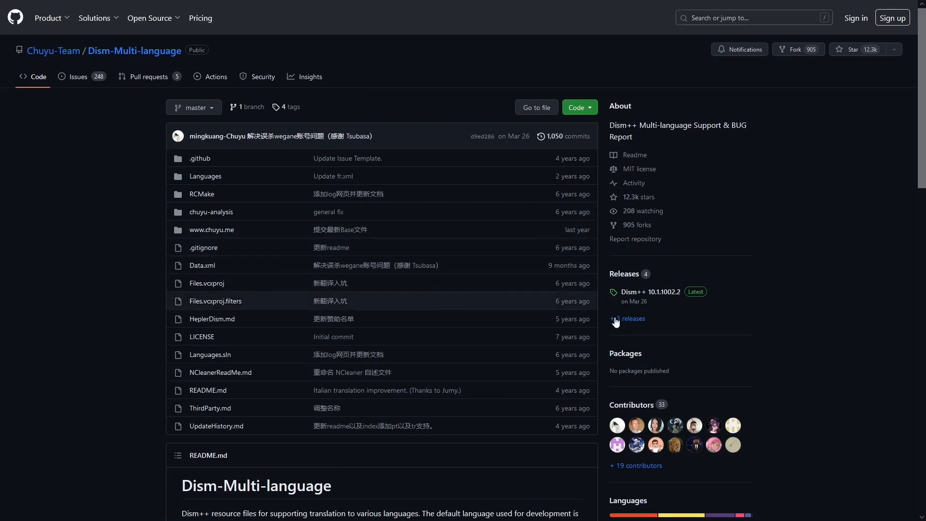
left_click(636, 291)
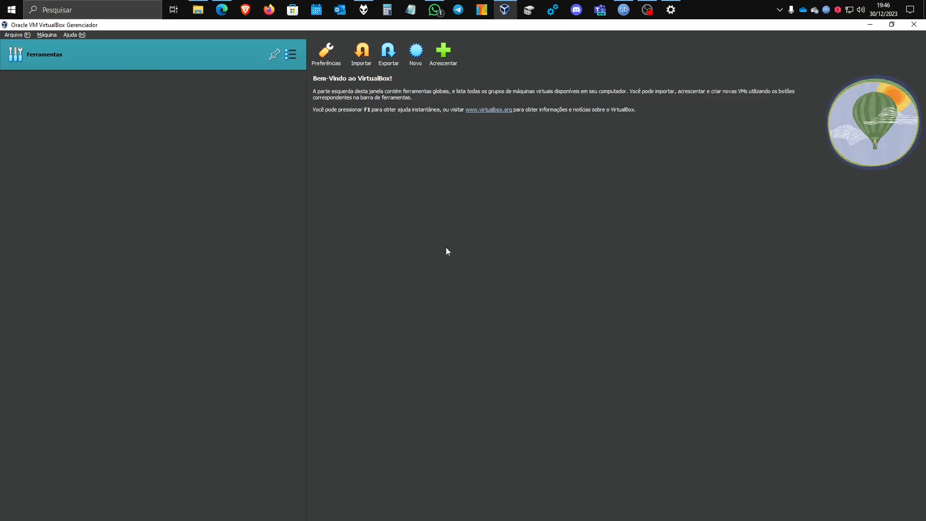
Start a new virtual machine in VirtualBox named Windows11 and set its folder to V:\1VMs
left_click(416, 54)
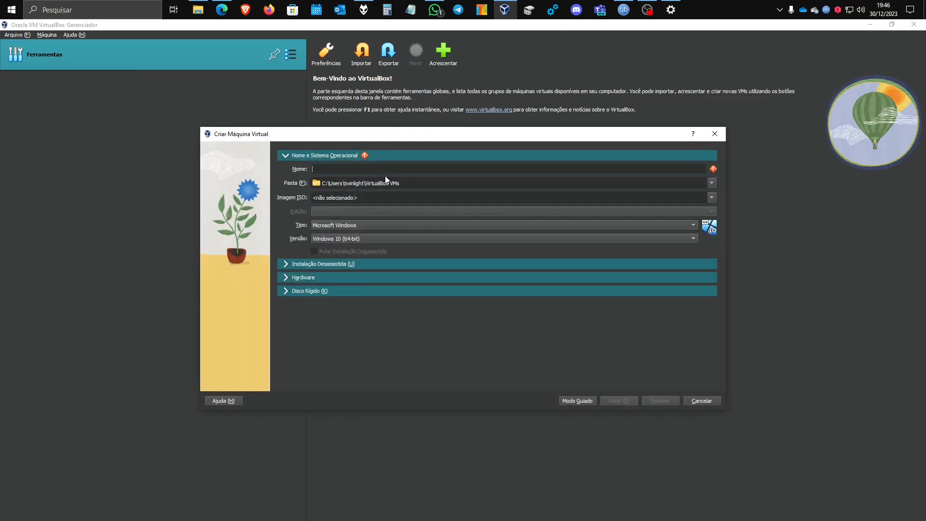
type("Windows11")
left_click(712, 183)
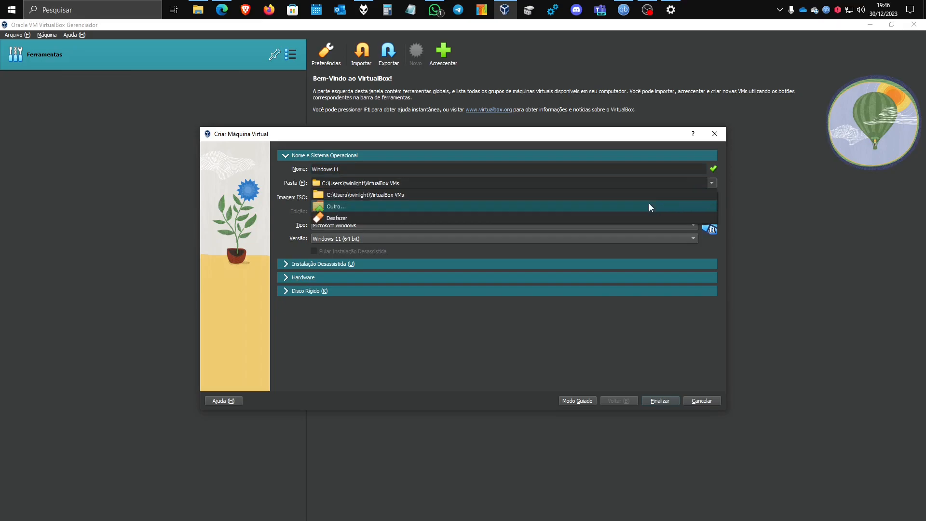
left_click(649, 206)
scroll(254, 314, "down", 3)
left_click(248, 325)
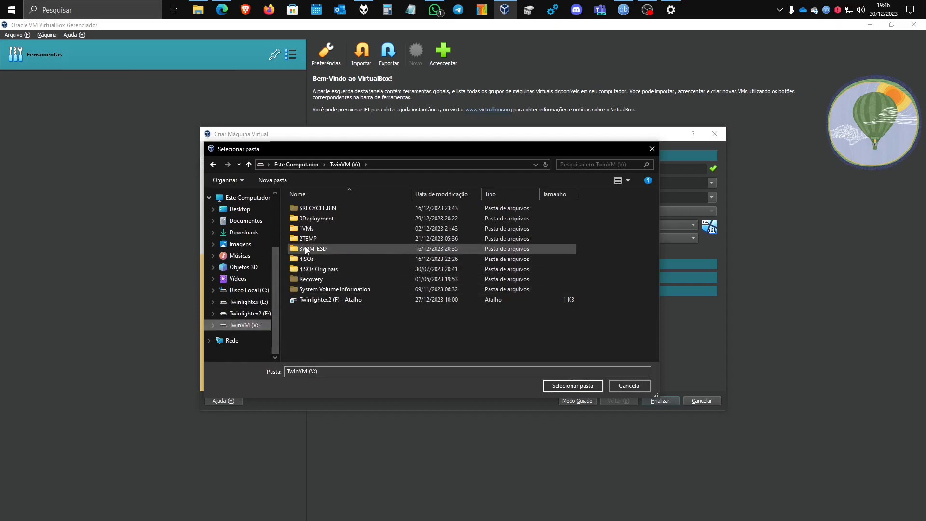
double_click(294, 229)
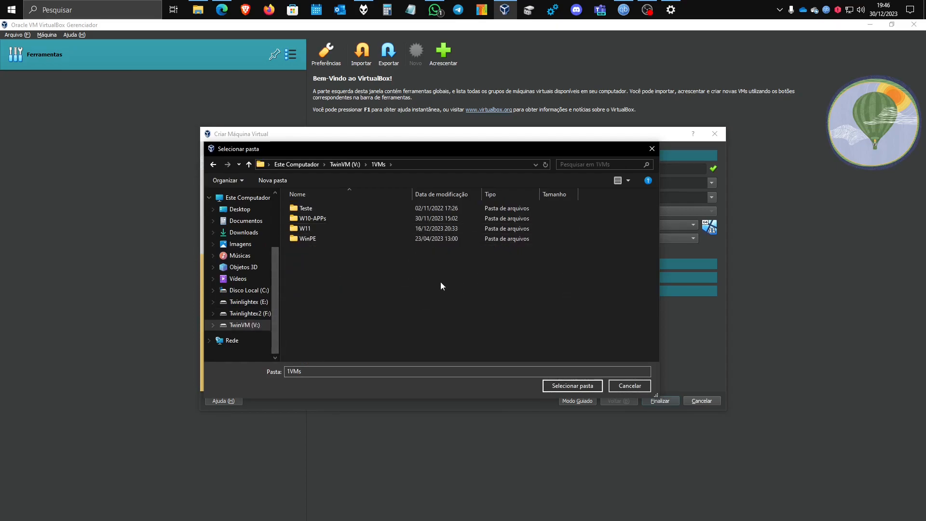
left_click(567, 385)
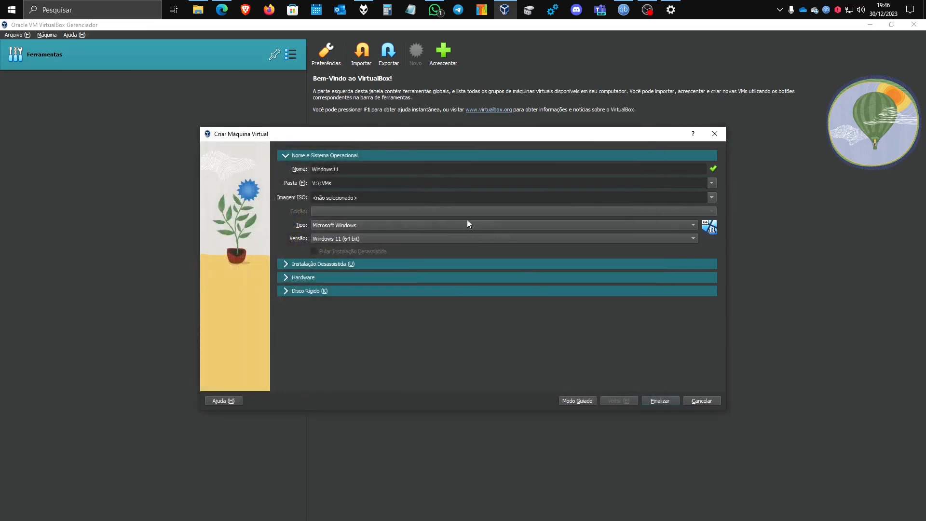
Assign the 22631.2861 PT-BR Windows ISO from the Downloads folder to the machine and skip unattended installation
left_click(712, 198)
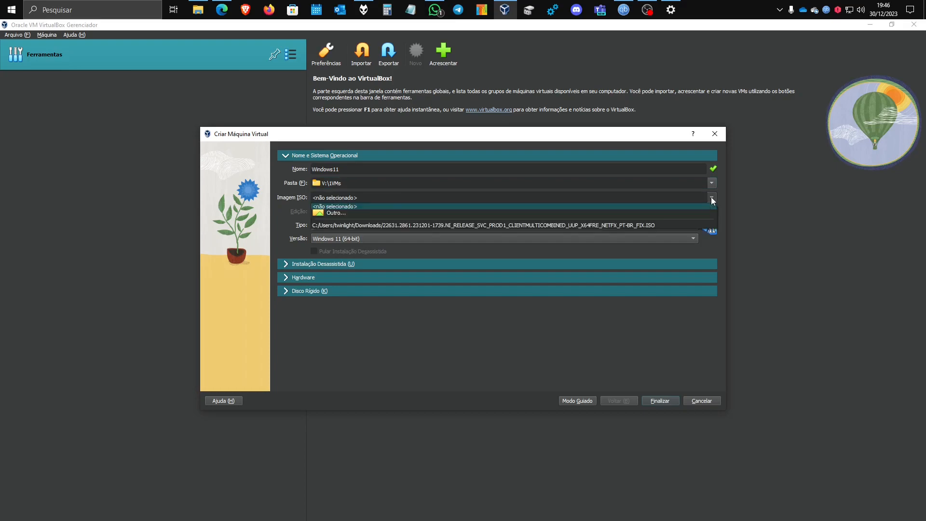
left_click(685, 226)
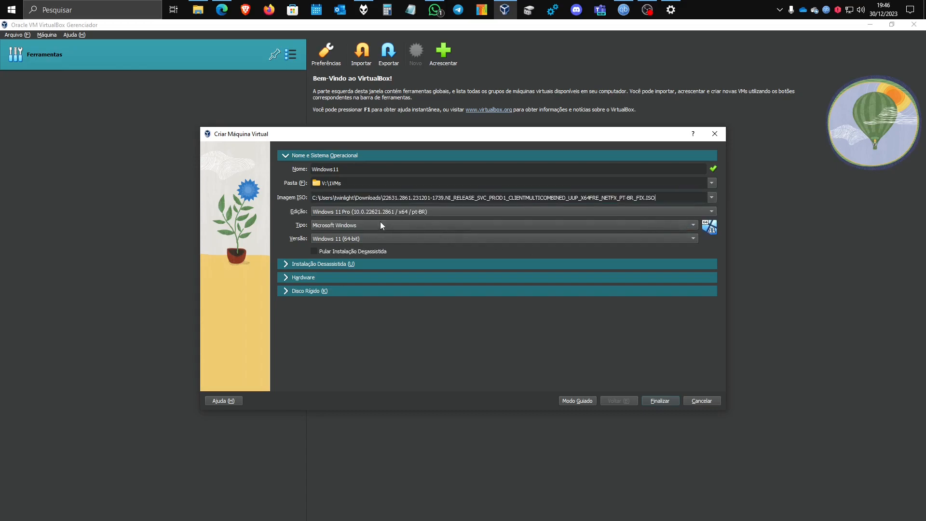
left_click(331, 252)
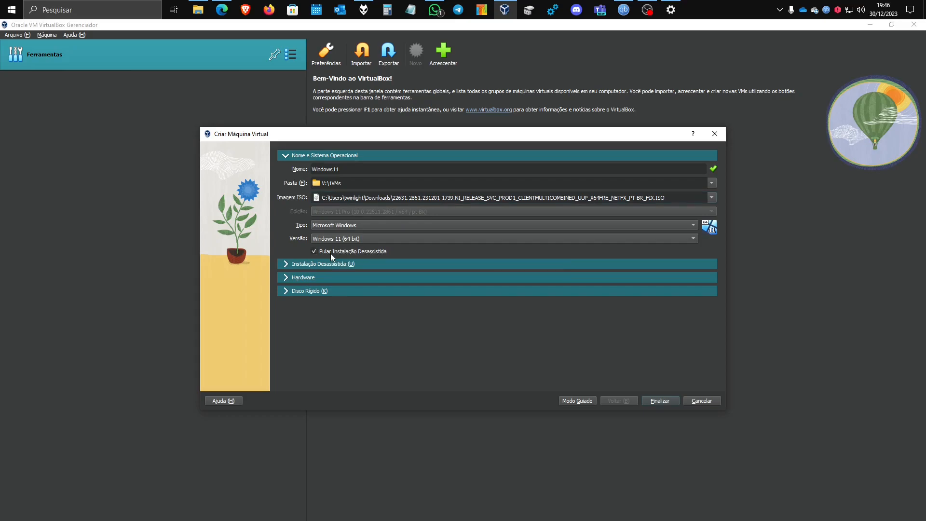
Set the machine's hardware to 16384 MB of base memory and 8 processors, with EFI disabled
left_click(287, 278)
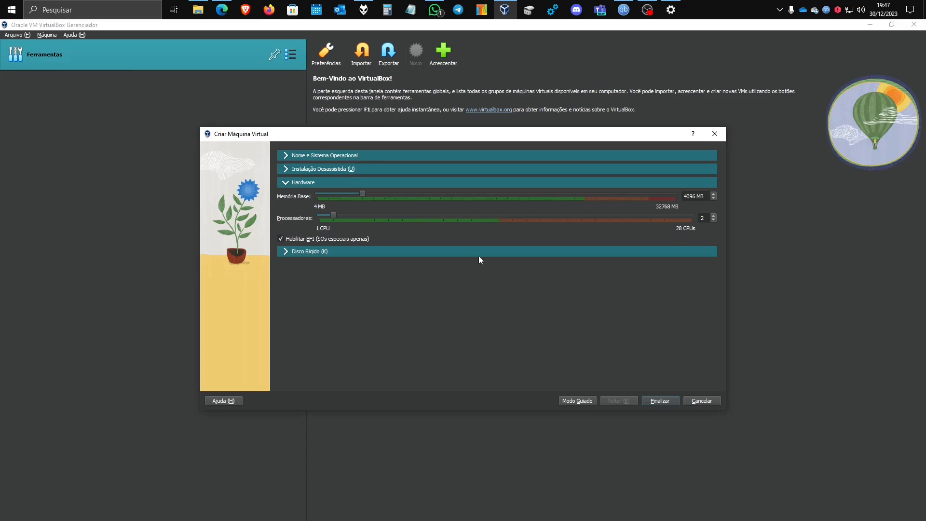
left_click_drag(699, 199, 629, 201)
type("16384")
type("8")
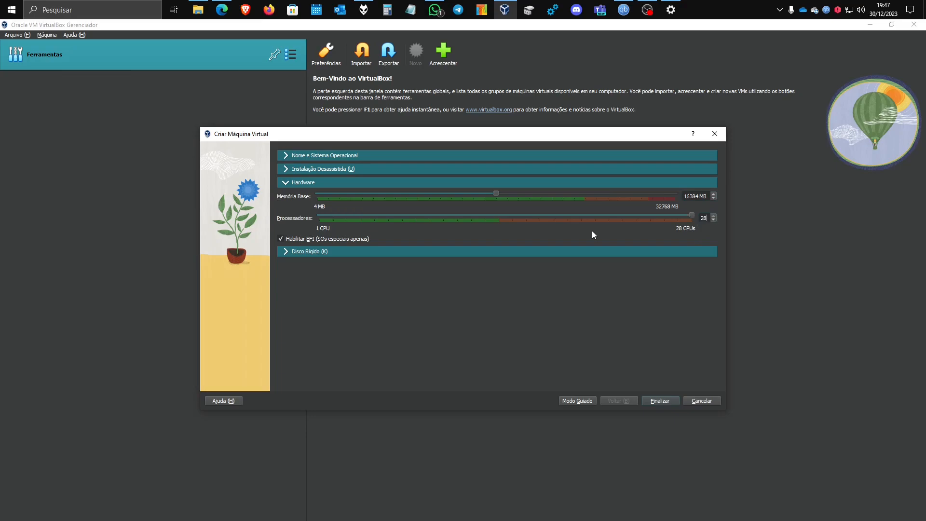
key("BackSpace")
key("BackSpace")
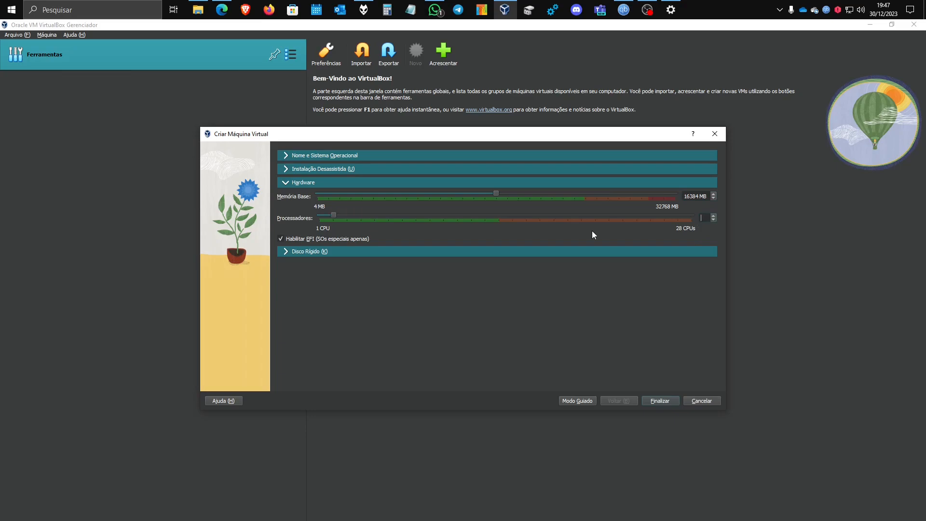
type("8")
left_click(322, 240)
Set the new virtual hard disk's file type to VHD (Virtual Hard Disk) and finish creating the machine
left_click(287, 253)
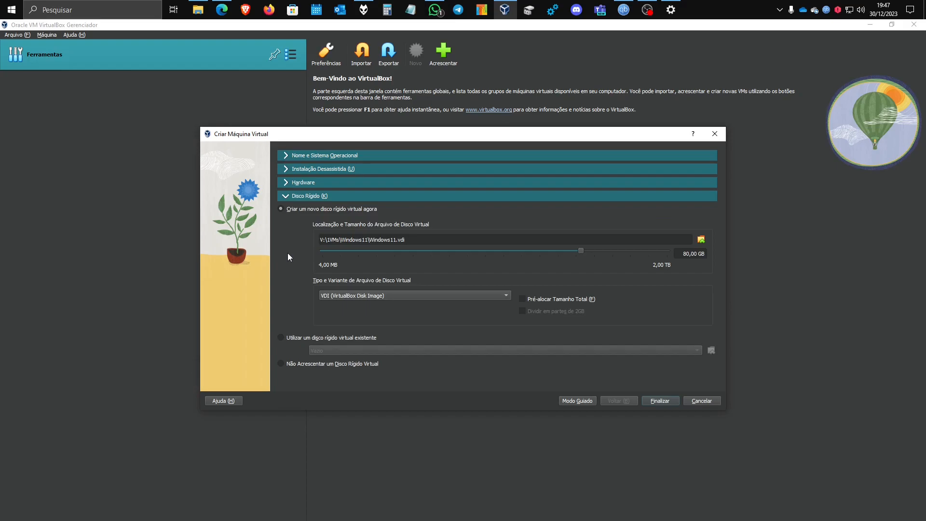
left_click(348, 297)
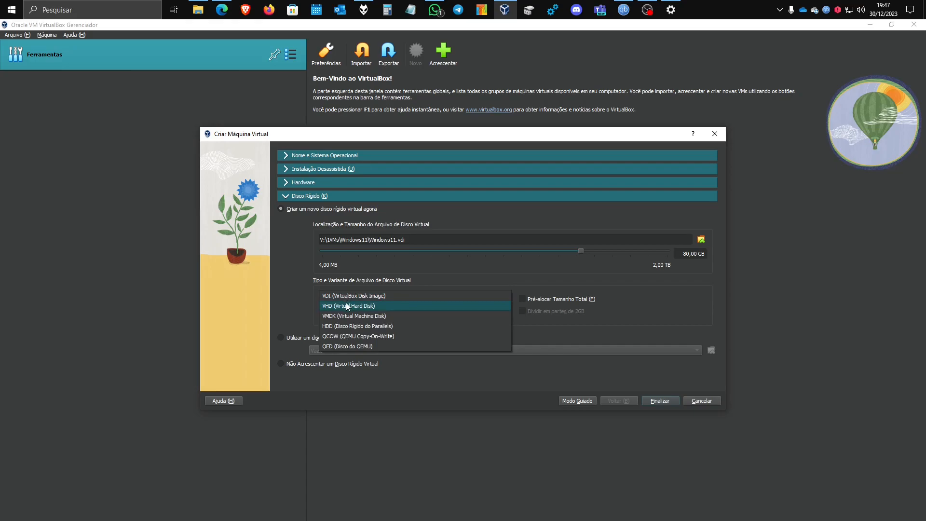
left_click(348, 306)
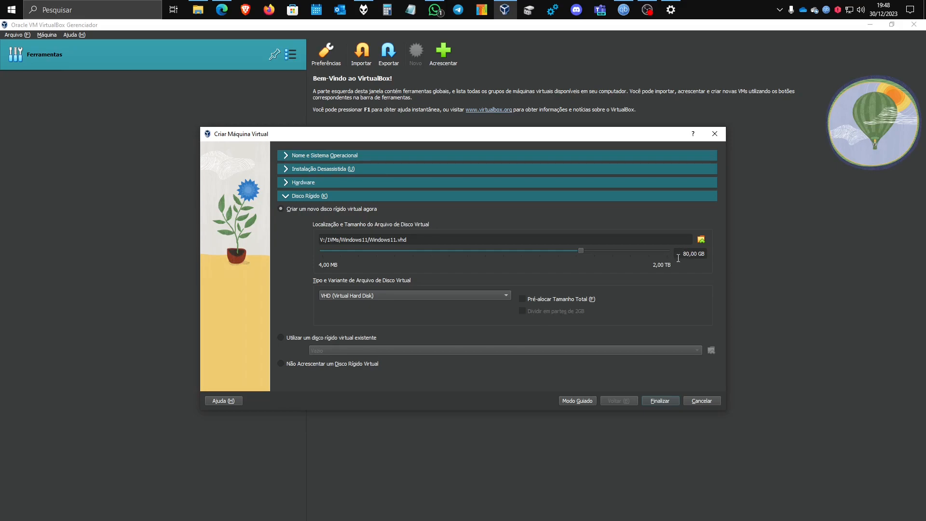
left_click(660, 400)
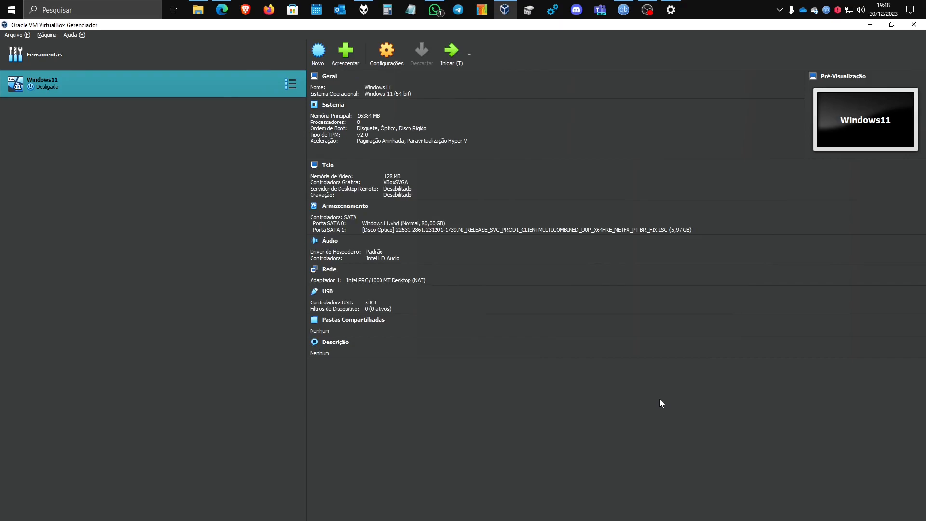
Boot the Windows11 virtual machine, dismiss its keyboard auto-capture notice for good and maximize the machine window
double_click(149, 88)
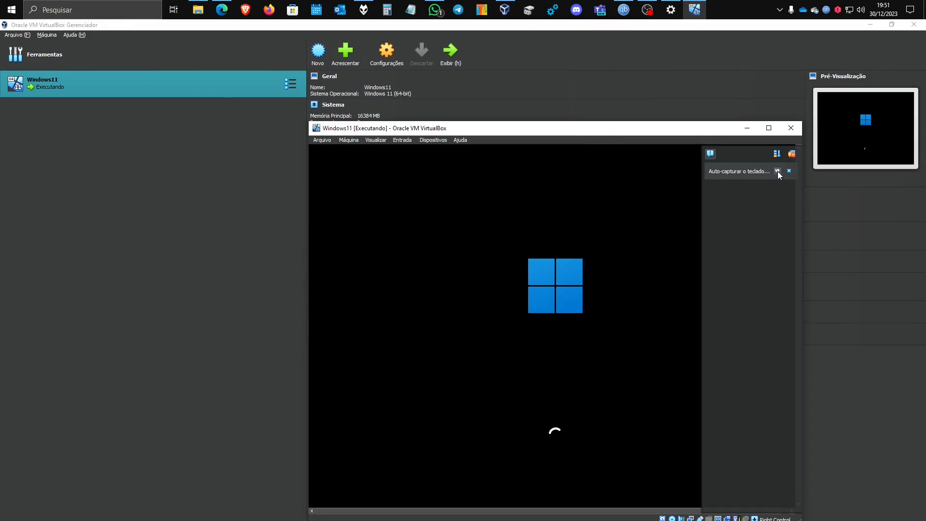
left_click(777, 172)
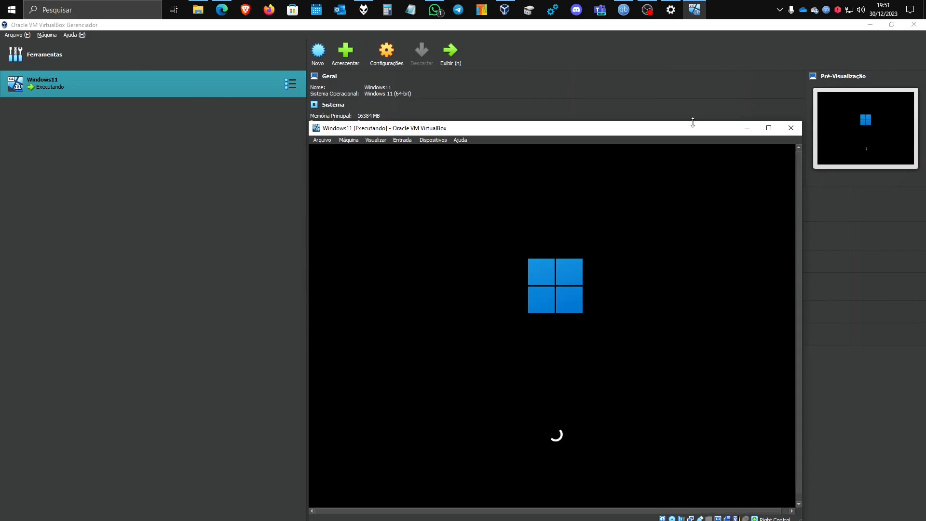
left_click_drag(691, 132, 681, 119)
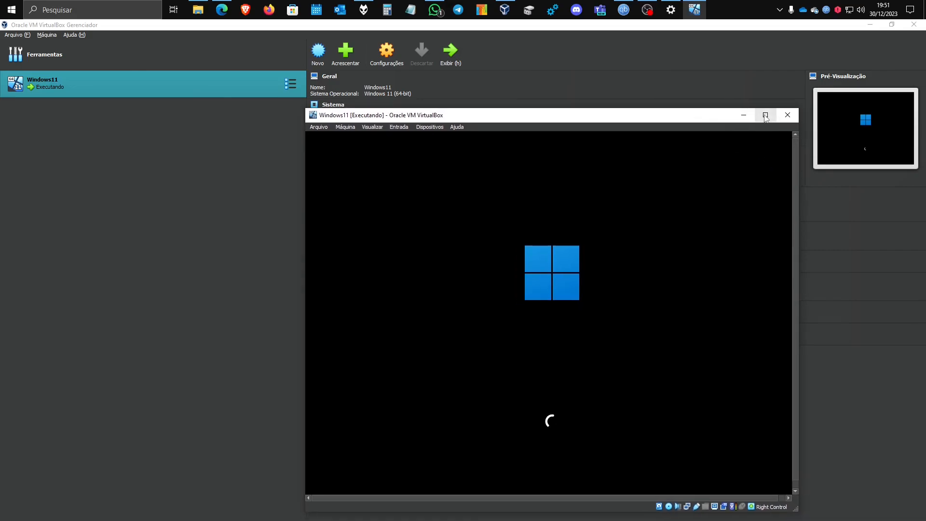
left_click(759, 115)
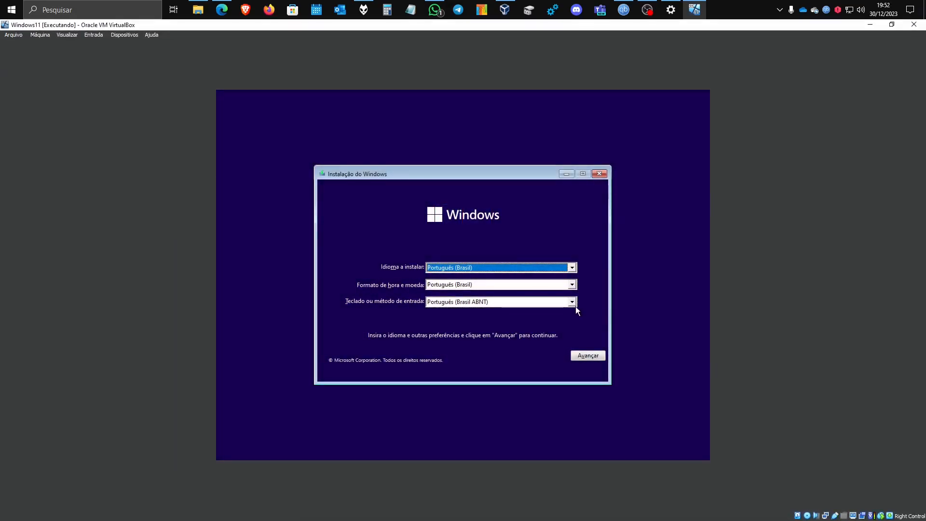
Set the Windows installer's keyboard layout to Português (Brasil ABNT2) and continue to the install screen
left_click(572, 302)
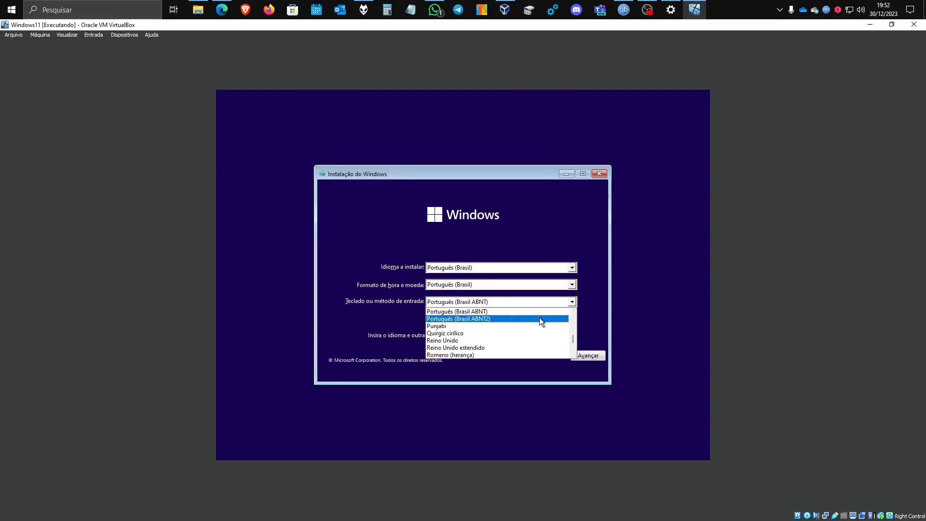
left_click(540, 317)
left_click(580, 355)
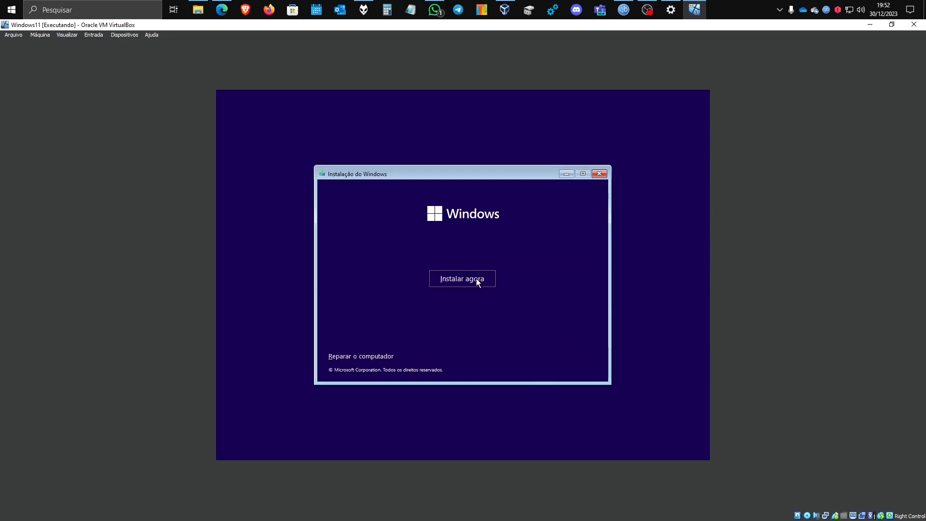
Install the Windows 11 Pro edition and restart the virtual machine immediately once setup requests it
left_click(477, 282)
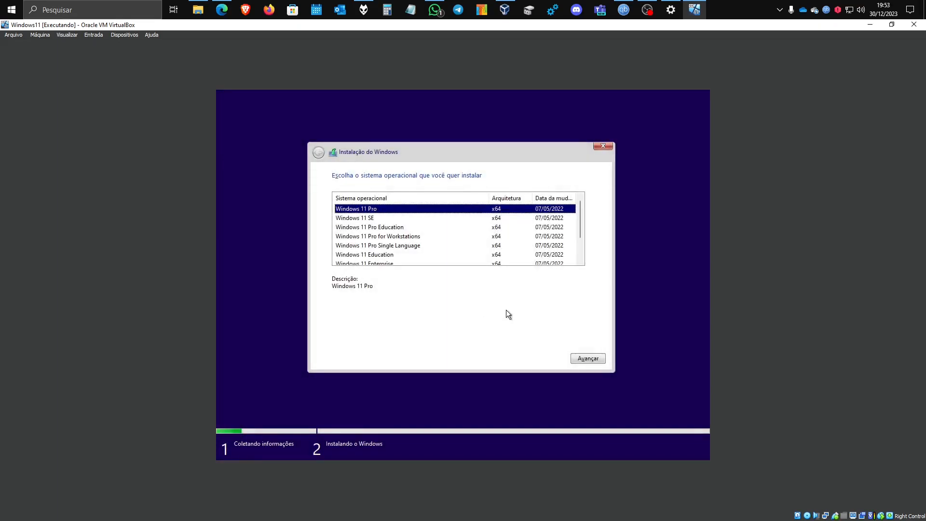
left_click(586, 359)
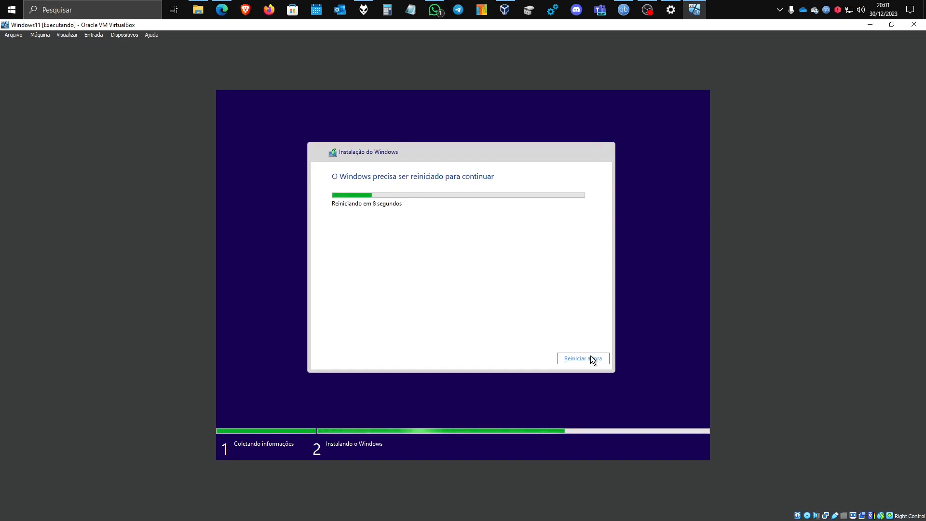
left_click(592, 359)
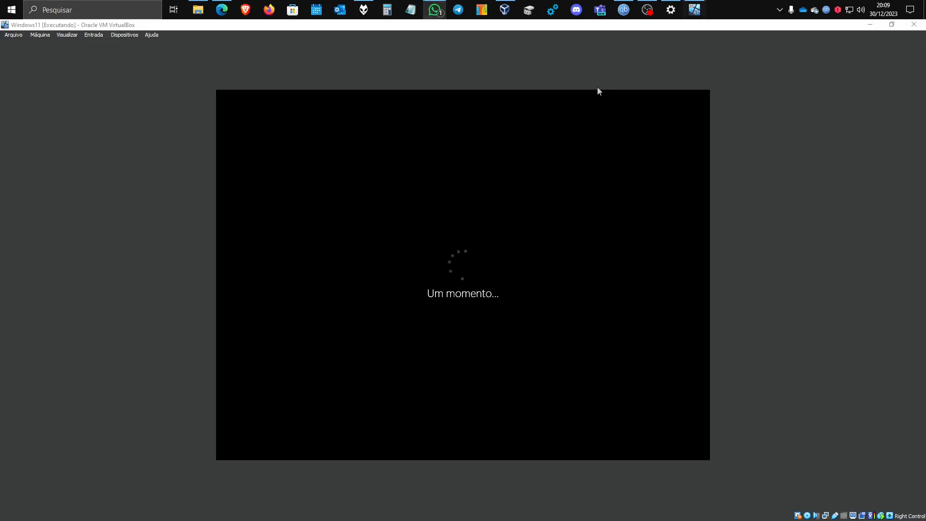
Choose Brasil as the country or region in the Windows 11 first-run setup
left_click(598, 88)
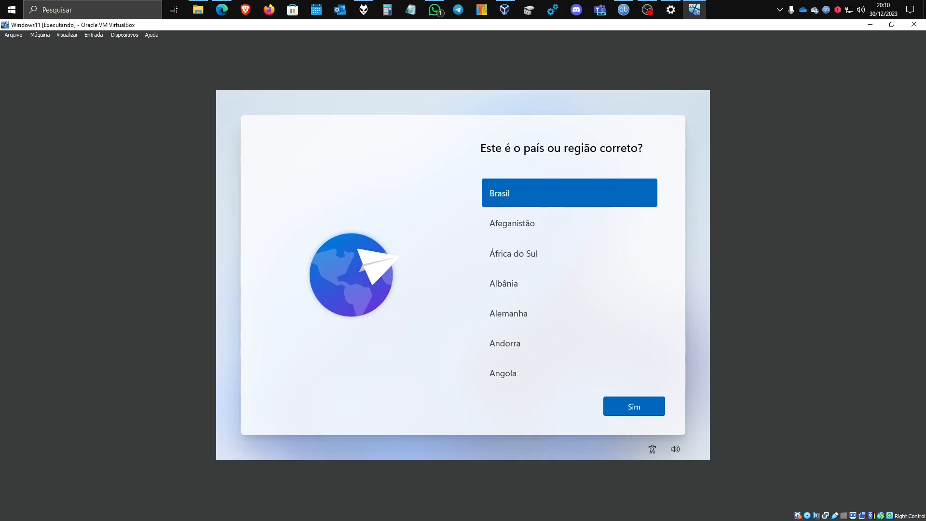
key("Tab")
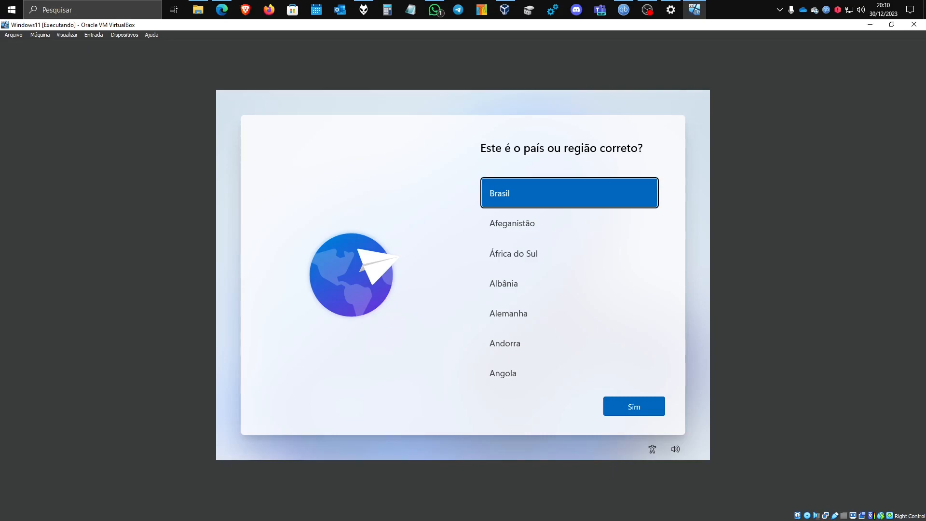
key("Return")
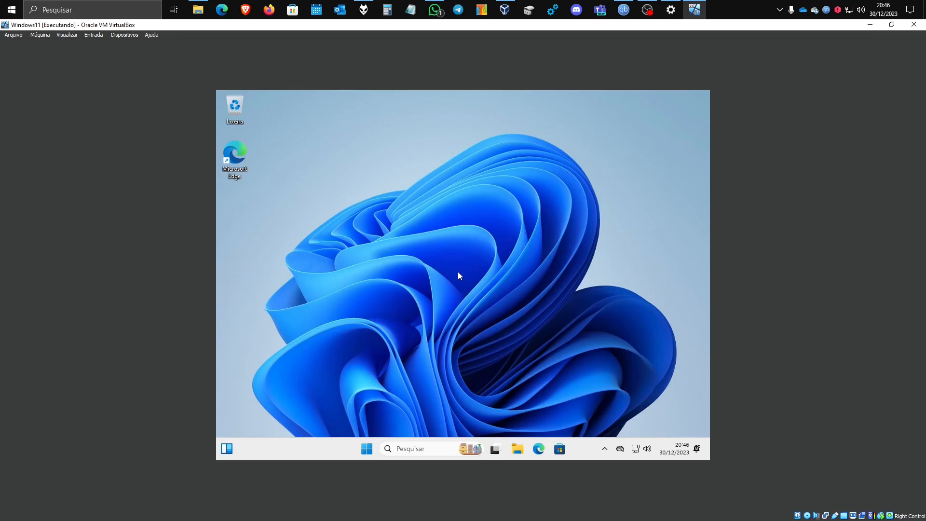
Insert the Guest Additions CD image into the virtual machine and view the CD drive's files in the guest's File Explorer
left_click(132, 36)
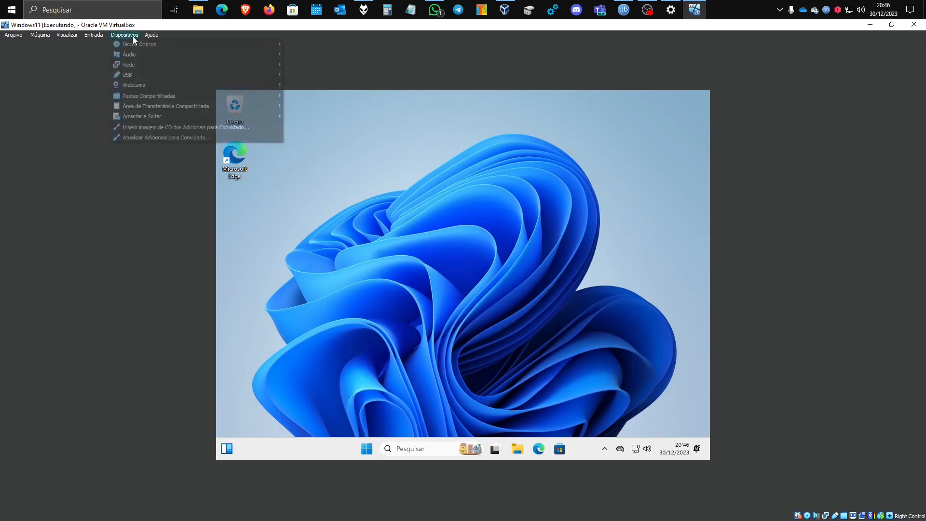
left_click(139, 129)
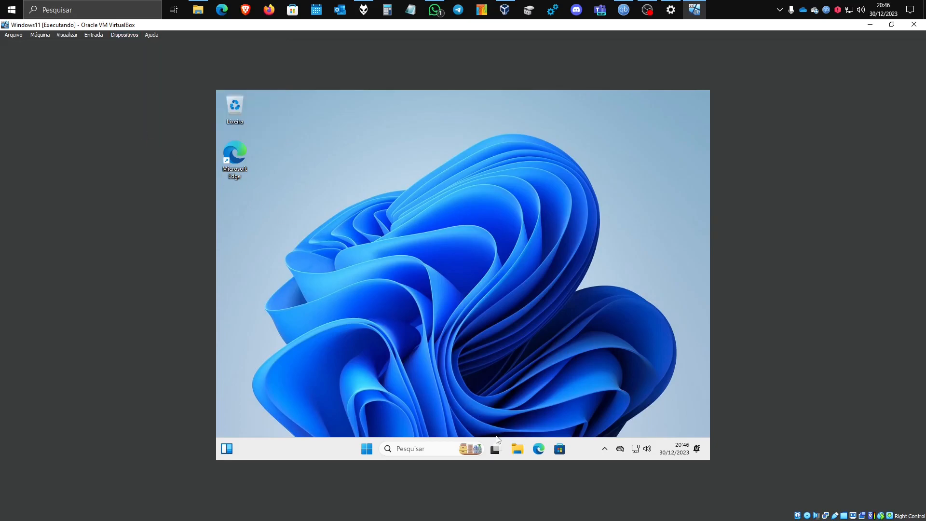
left_click(520, 449)
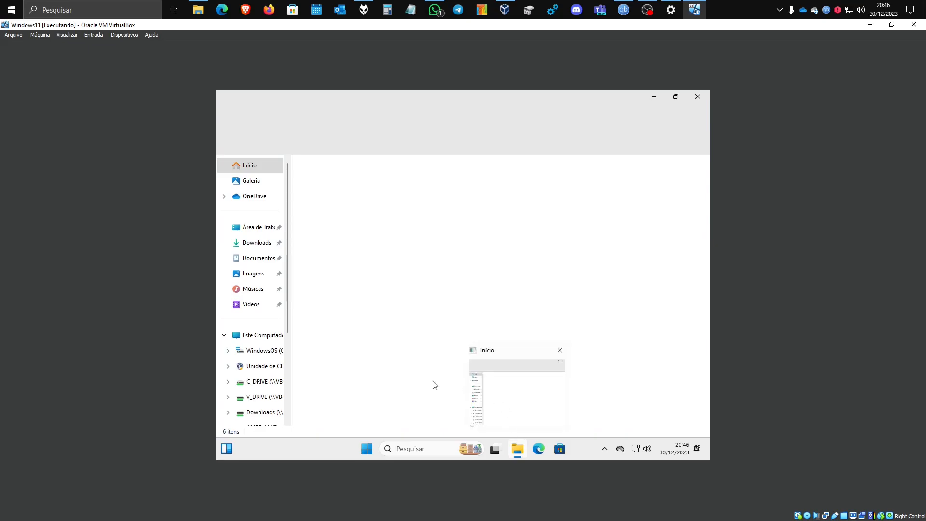
left_click(275, 368)
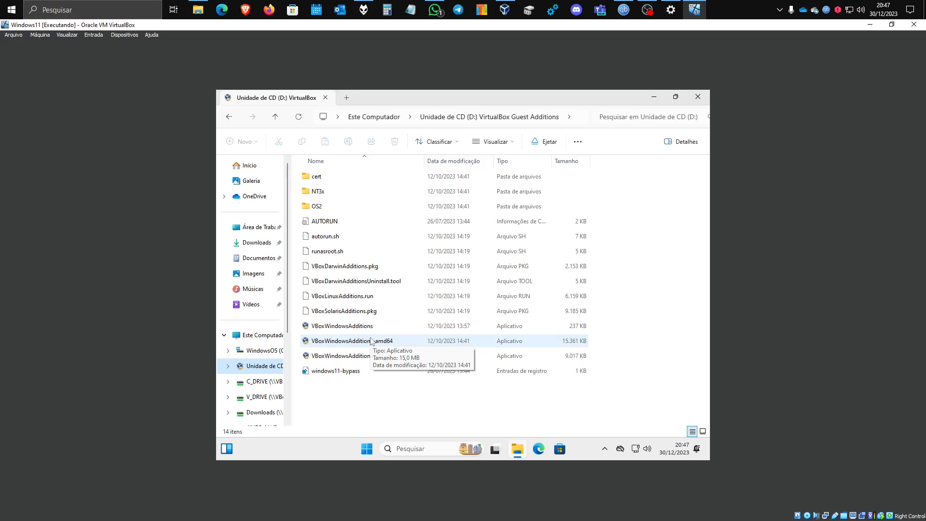
left_click(697, 97)
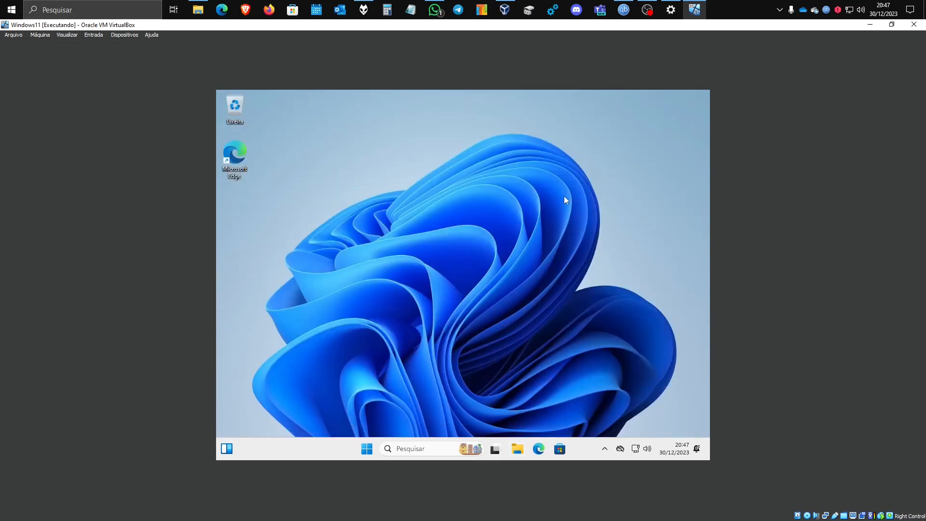
Try to add the host's Documents folder to the machine's shared folders as a permanent, automatically mounted share
left_click(131, 36)
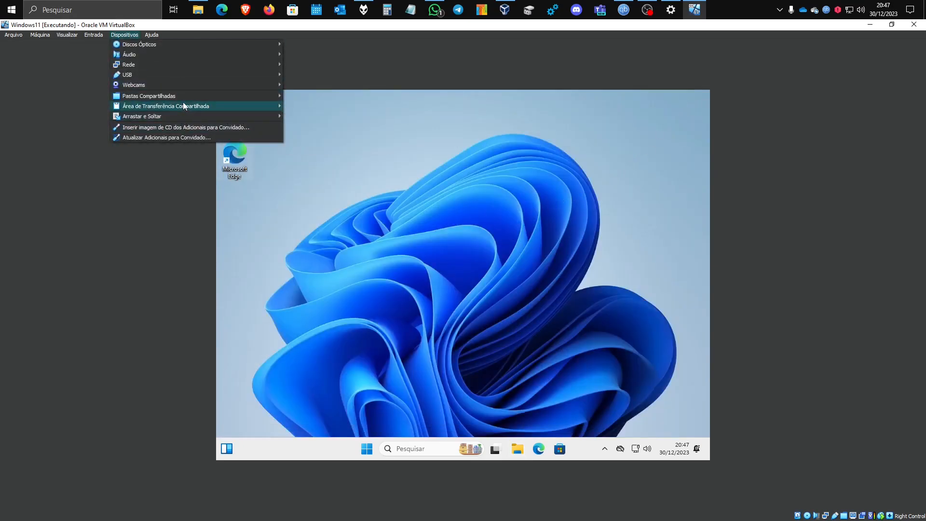
mouse_move(187, 96)
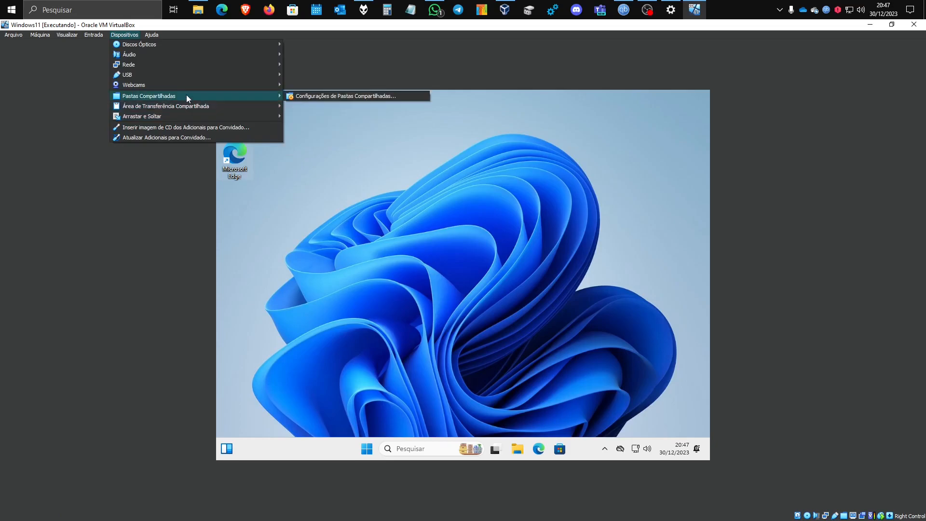
left_click(308, 96)
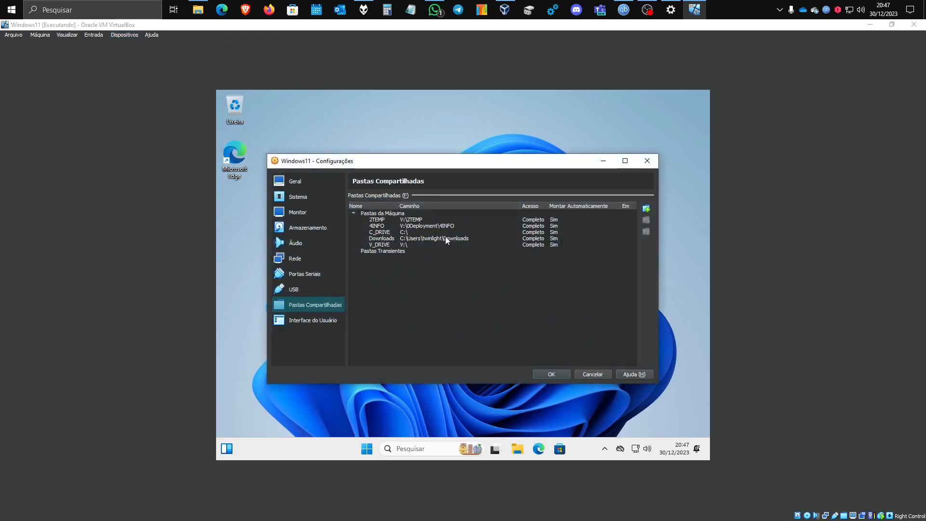
left_click(648, 210)
left_click(532, 237)
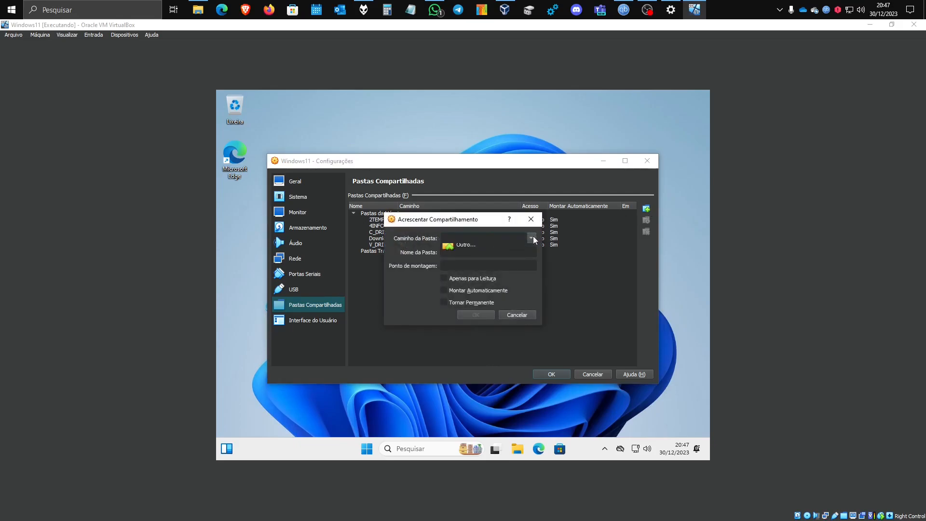
left_click(501, 258)
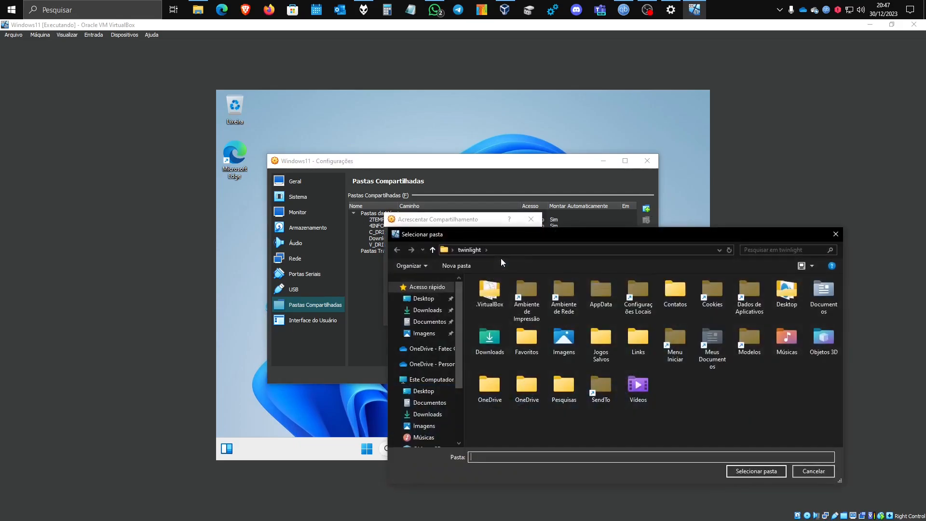
left_click(435, 322)
left_click(730, 475)
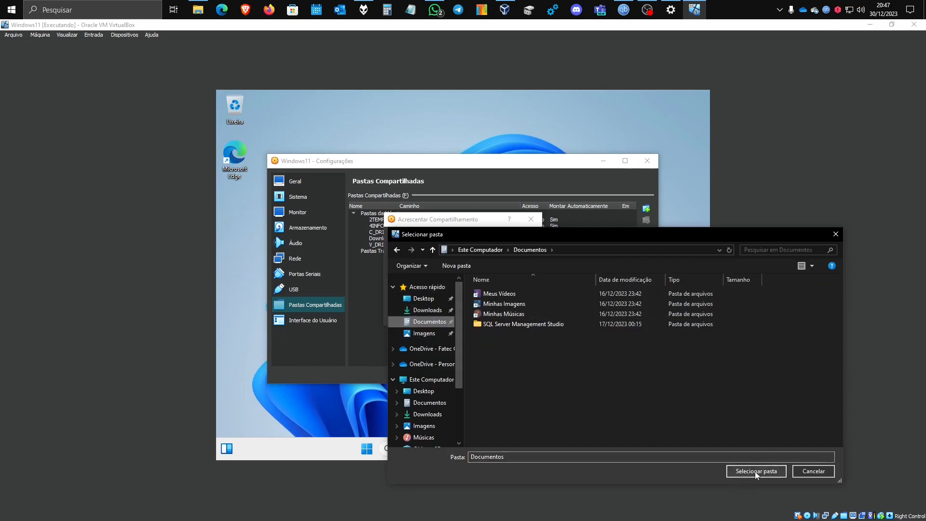
left_click(484, 289)
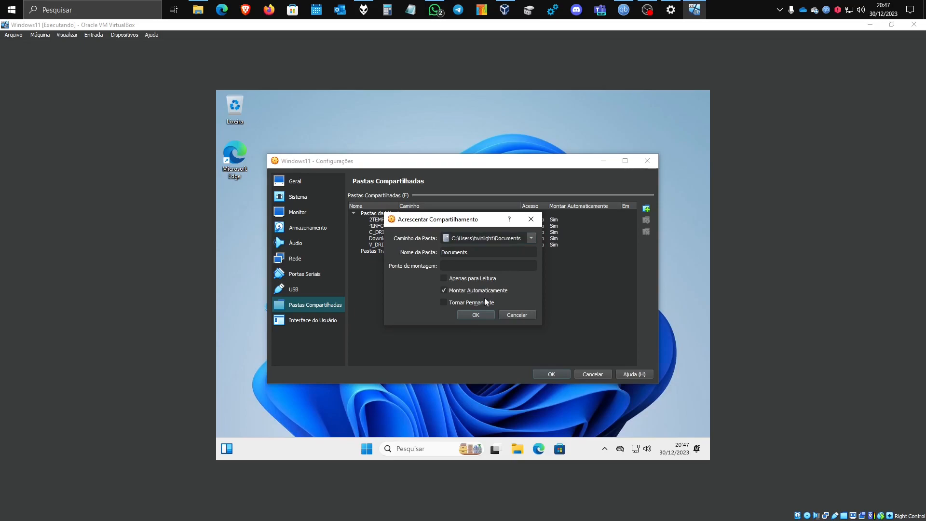
left_click(481, 302)
left_click(519, 316)
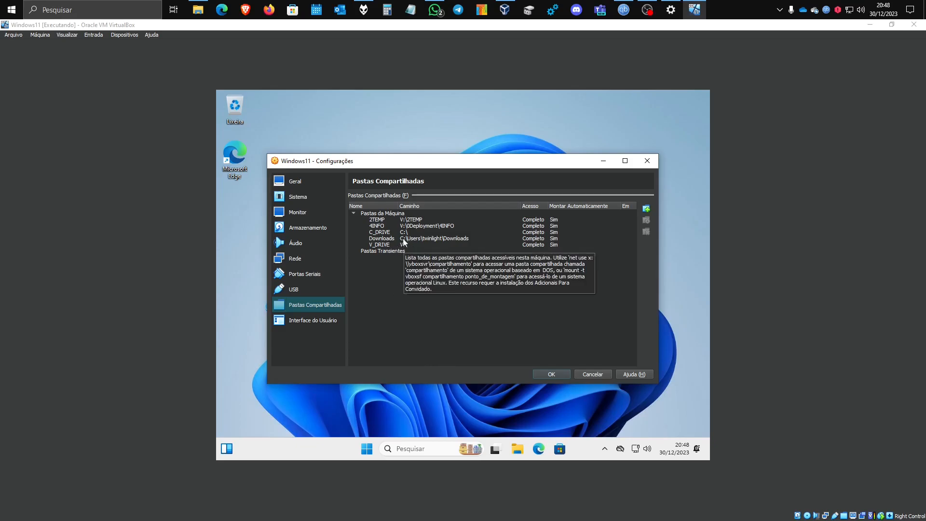
View the host's TwinVM (V:) drive in File Explorer, and close the machine's shared folder settings
left_click(206, 10)
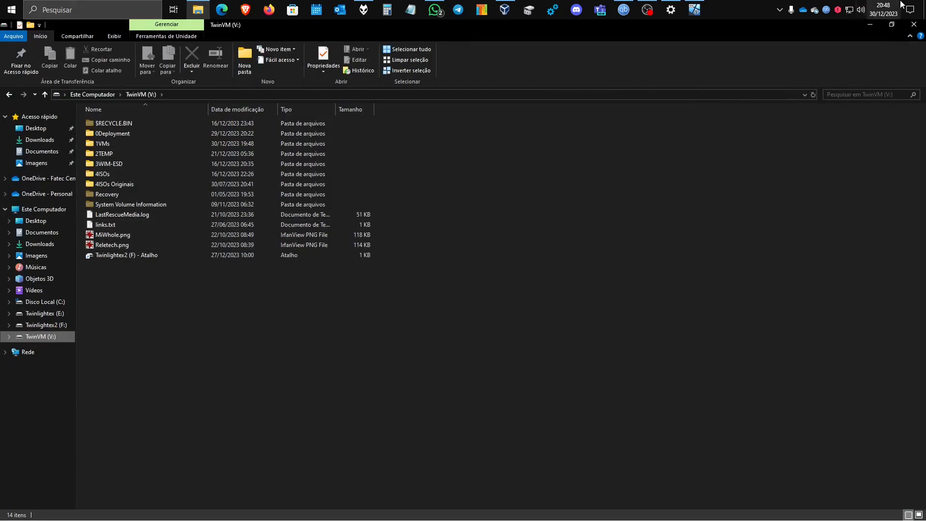
left_click(870, 24)
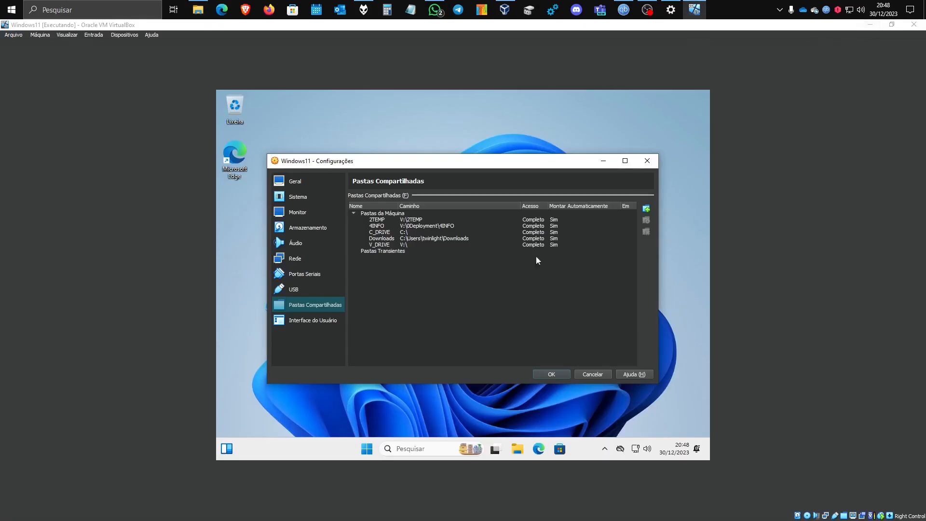
left_click(647, 163)
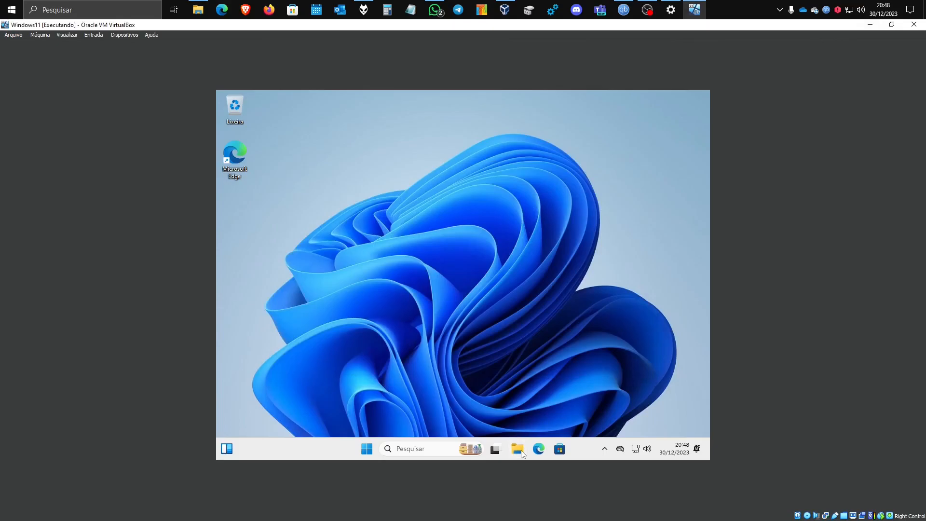
Open the V_DRIVE share in the guest's File Explorer and compare its contents with the host's TwinVM (V:) drive
left_click(521, 453)
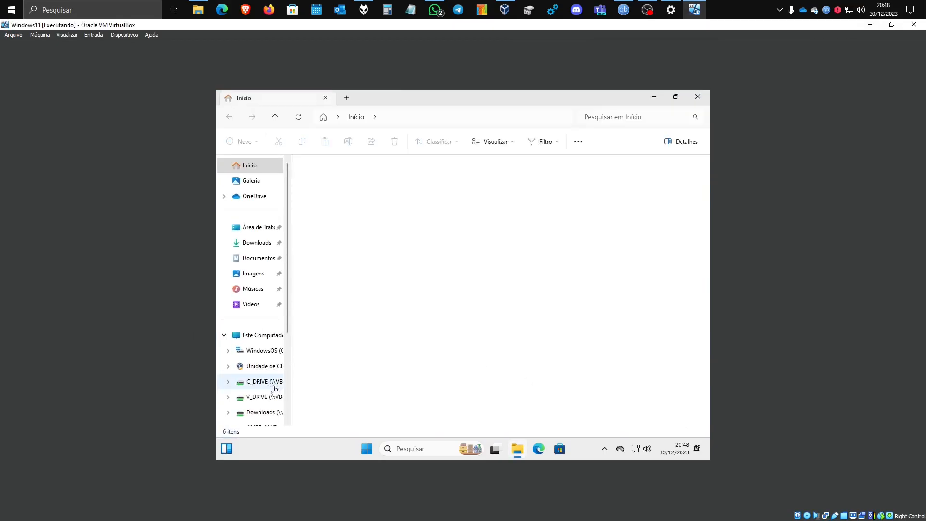
scroll(269, 367, "down", 2)
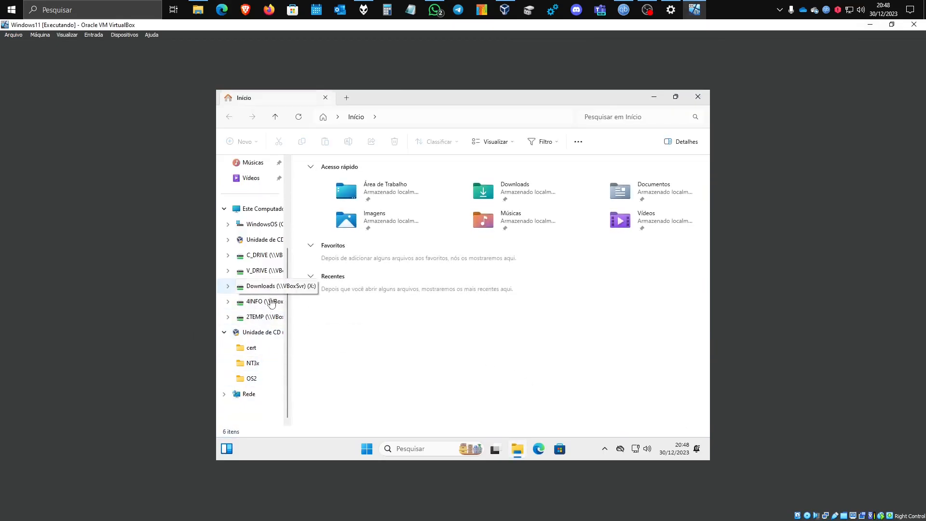
left_click(267, 273)
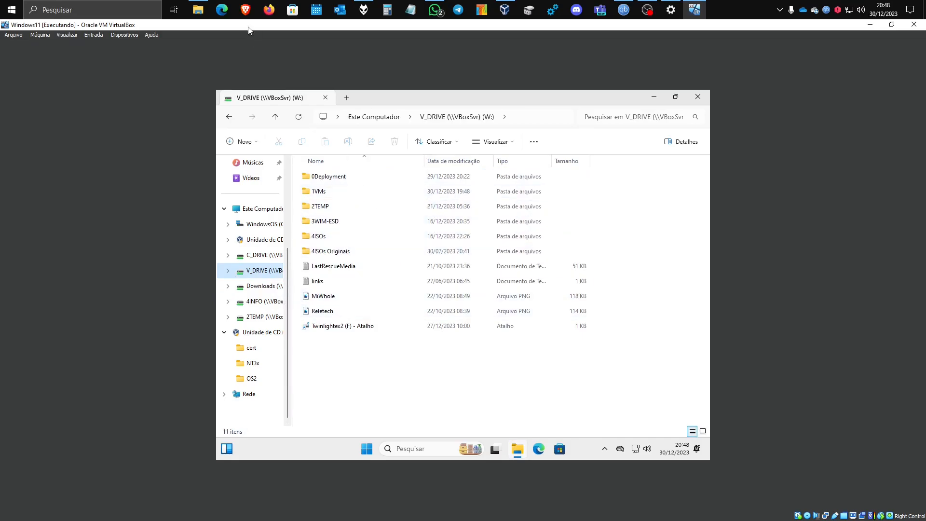
left_click(199, 9)
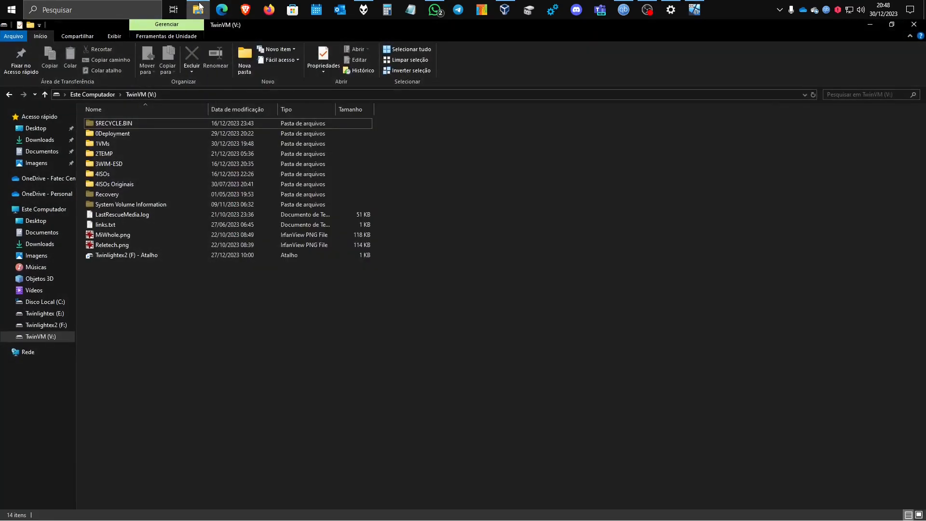
left_click(198, 9)
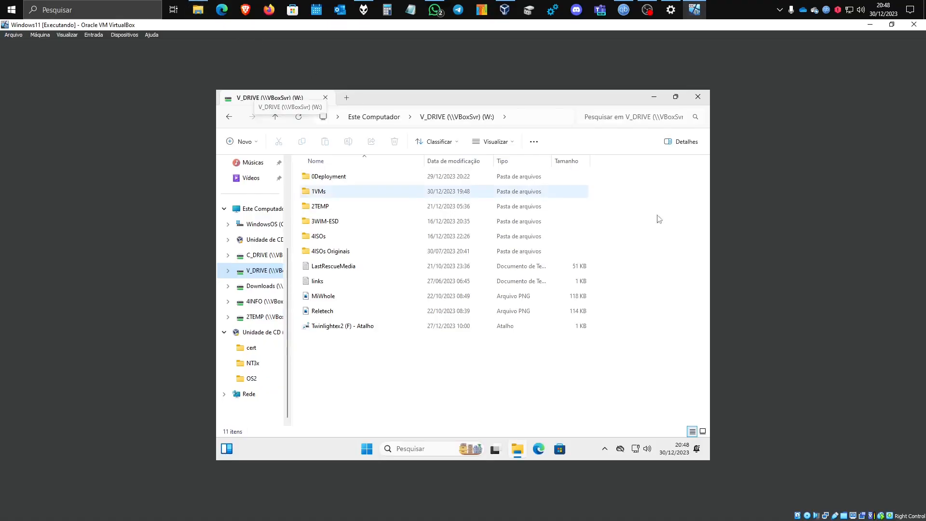
left_click(698, 97)
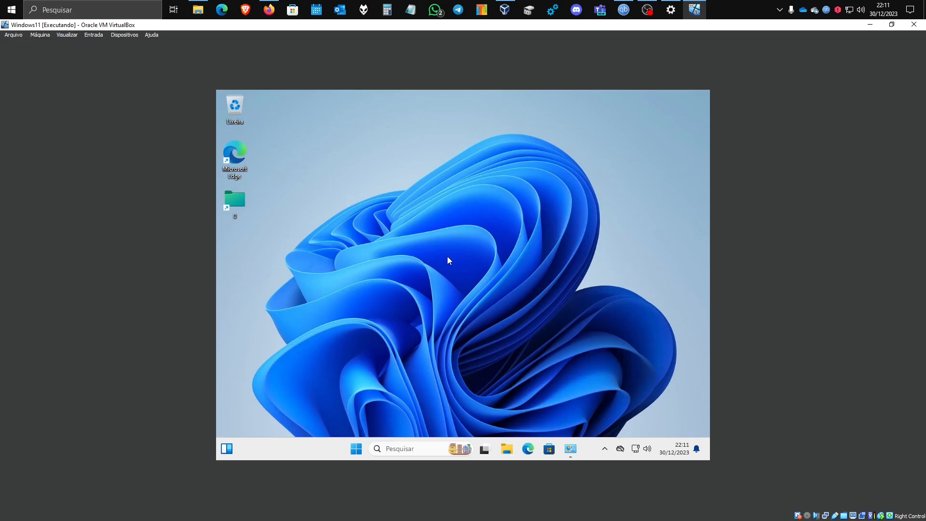
Uninstall Oracle VM VirtualBox Guest Additions 7.0.12 from the guest's installed programs
left_click(572, 449)
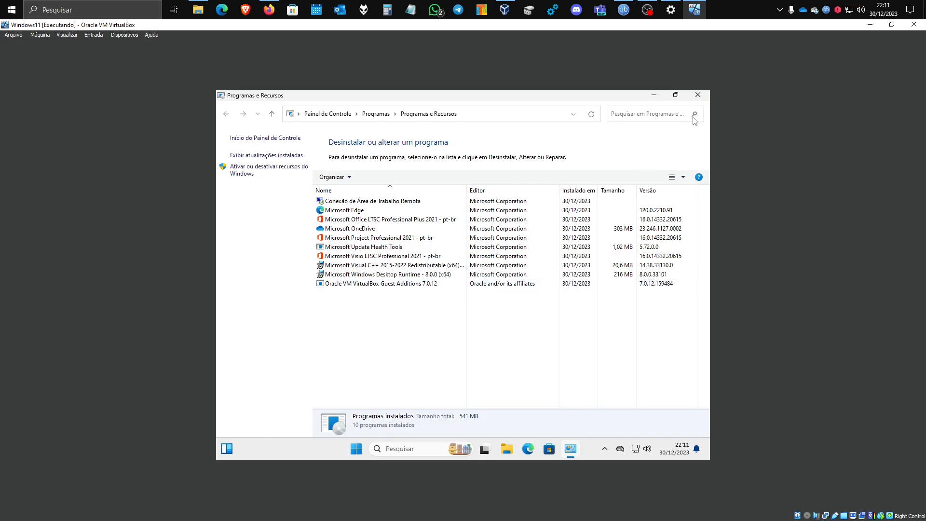
left_click(429, 286)
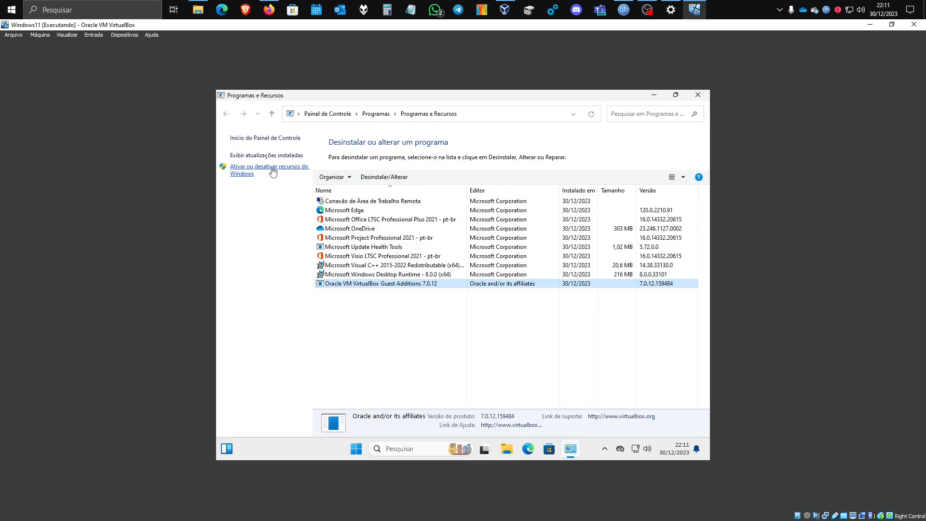
right_click(389, 285)
left_click(407, 291)
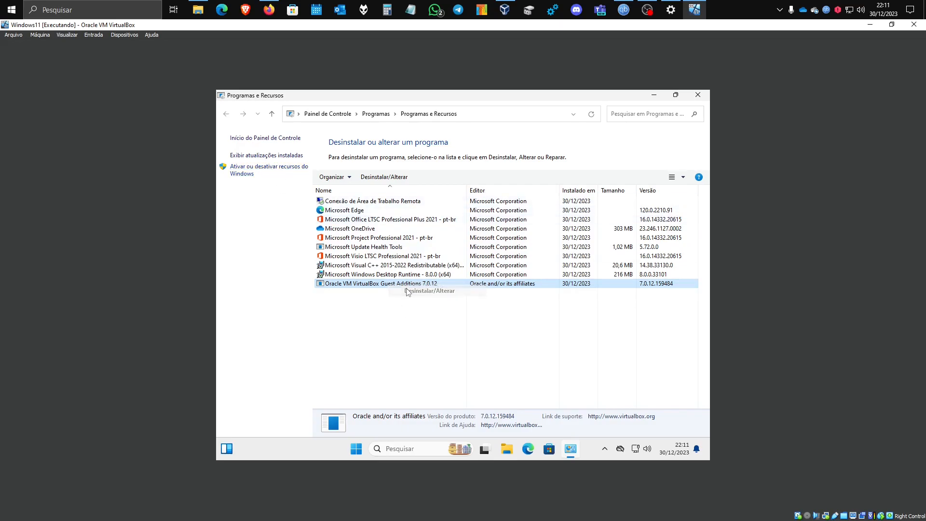
left_click(495, 300)
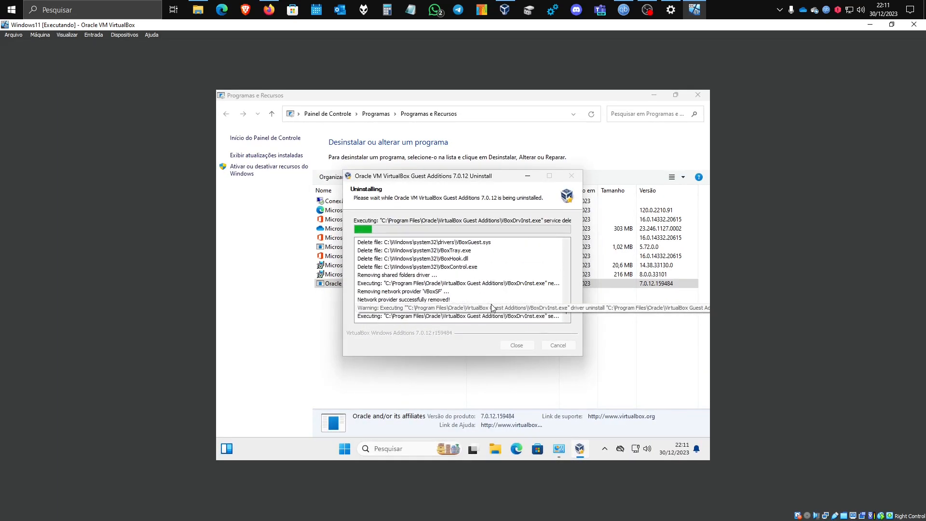
left_click(491, 297)
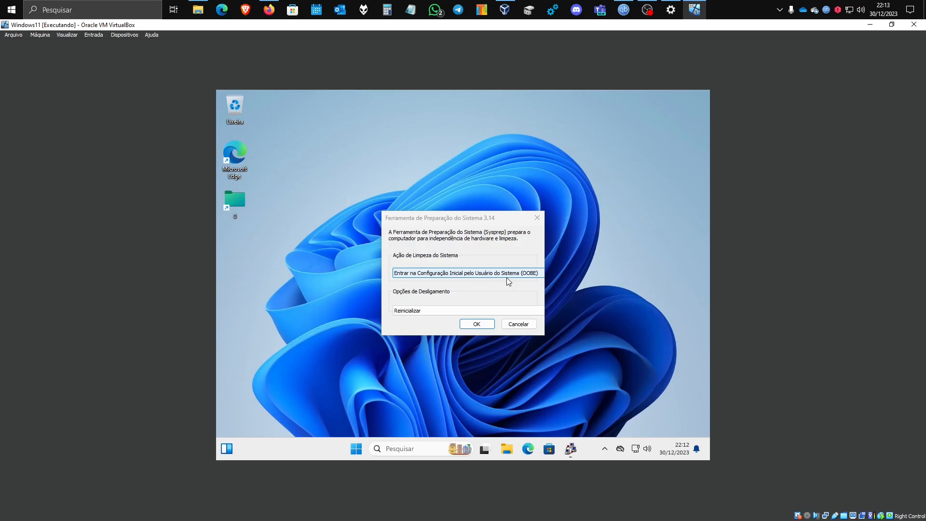
Run Sysprep with the OOBE cleanup action and the shutdown option set to Desligar
left_click(455, 313)
left_click(451, 312)
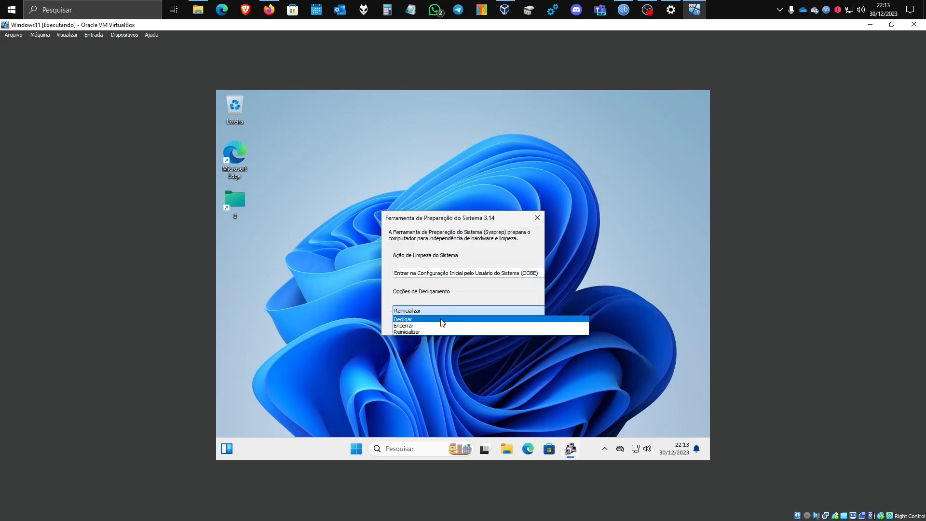
left_click(440, 319)
left_click(473, 325)
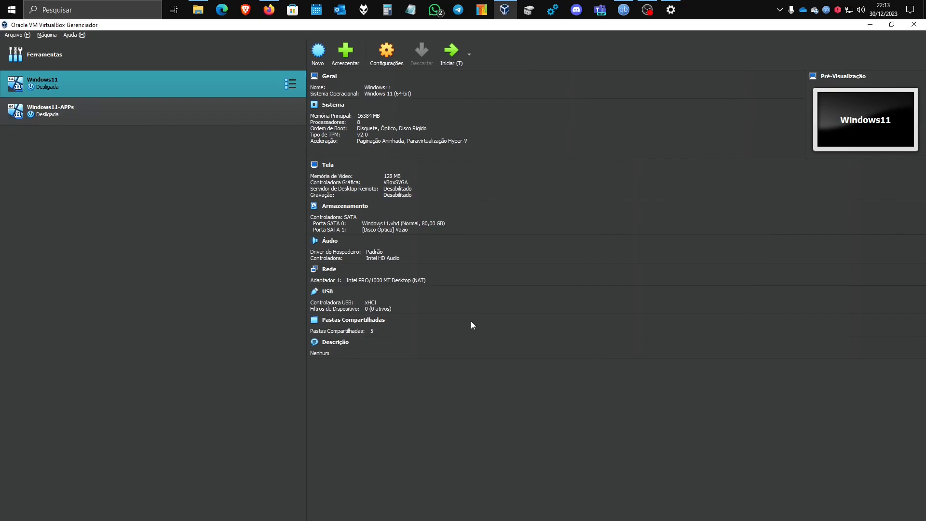
Open Disk Management (Gerenciamento de Disco) on the host and maximize its window
key("super+x")
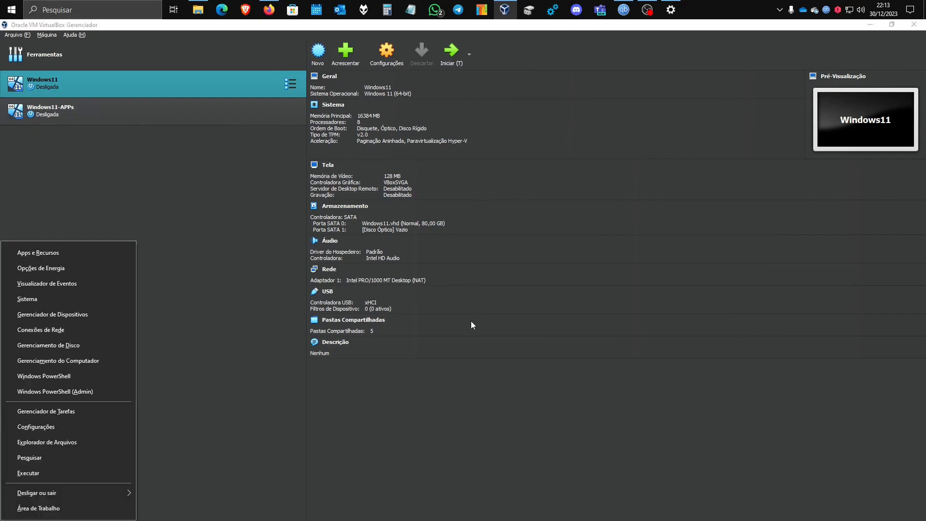
left_click(73, 346)
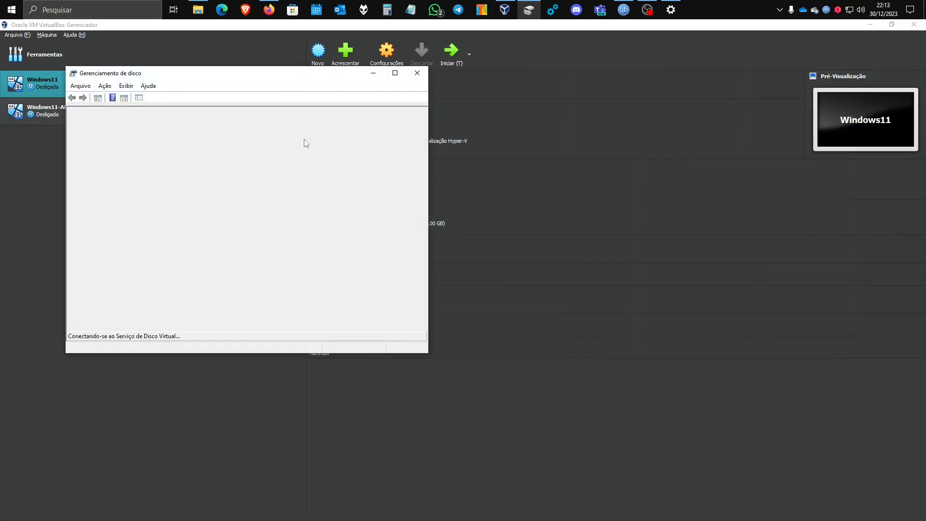
left_click(395, 74)
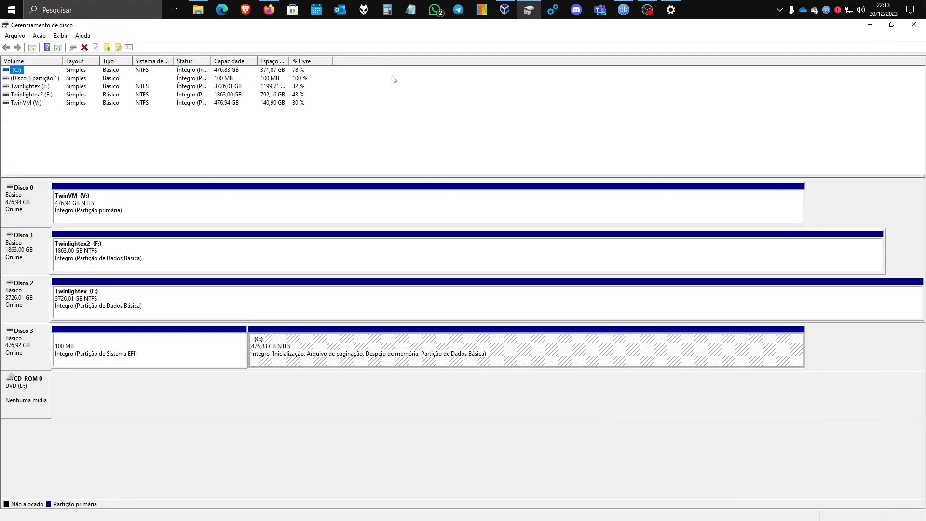
Attach the virtual disk V:\1VMs\Windows11\Windows11.vhd to the host and select its WindowsOS partition
left_click(61, 36)
mouse_move(42, 38)
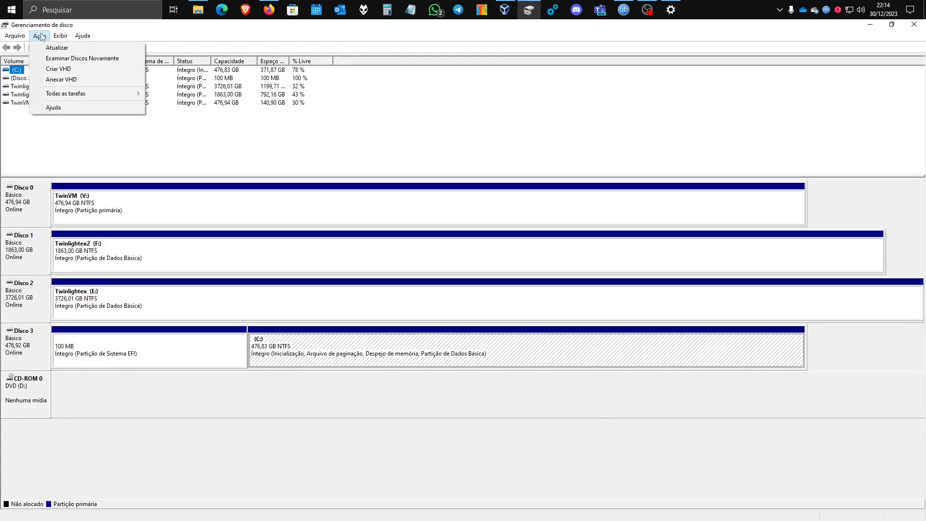
left_click(58, 80)
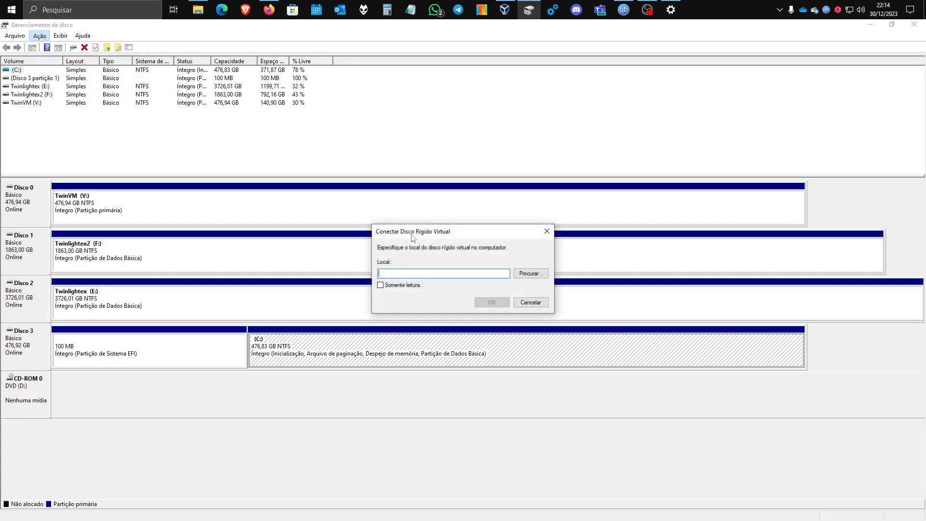
left_click(541, 274)
scroll(444, 338, "down", 1)
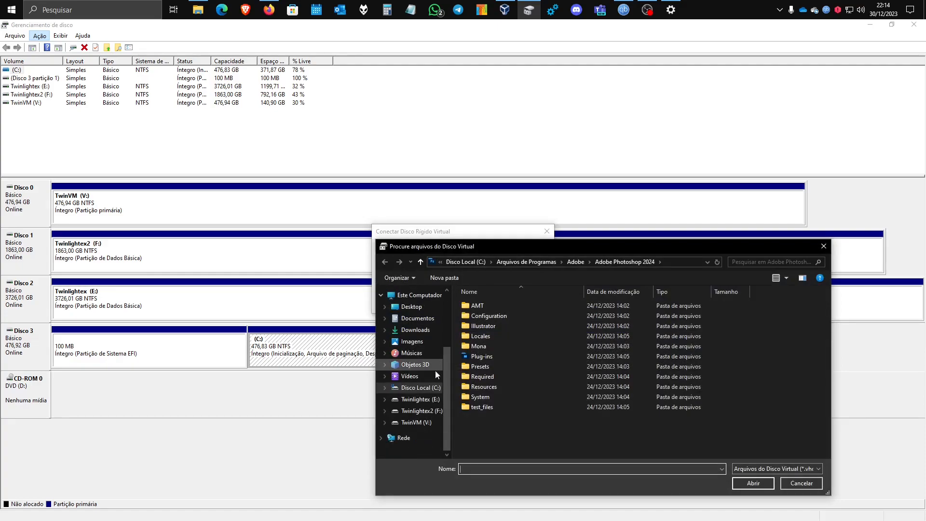
left_click(436, 425)
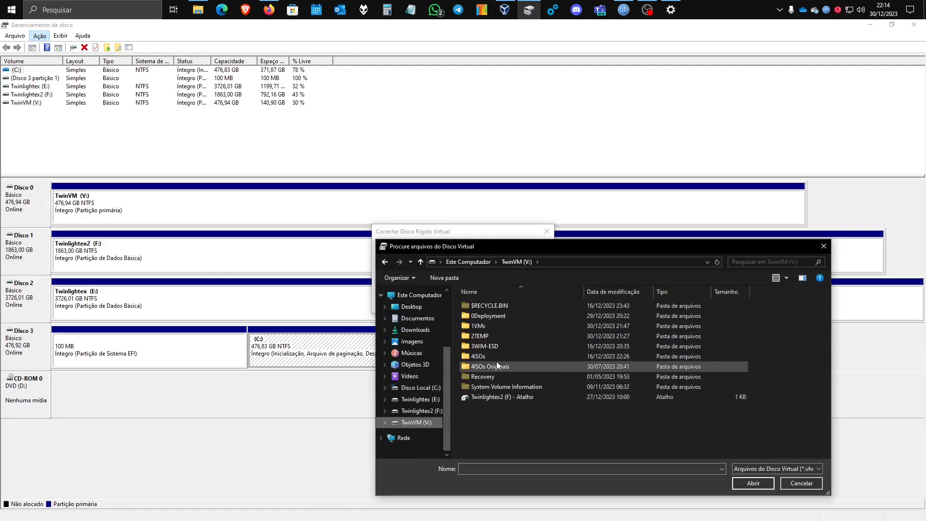
double_click(494, 326)
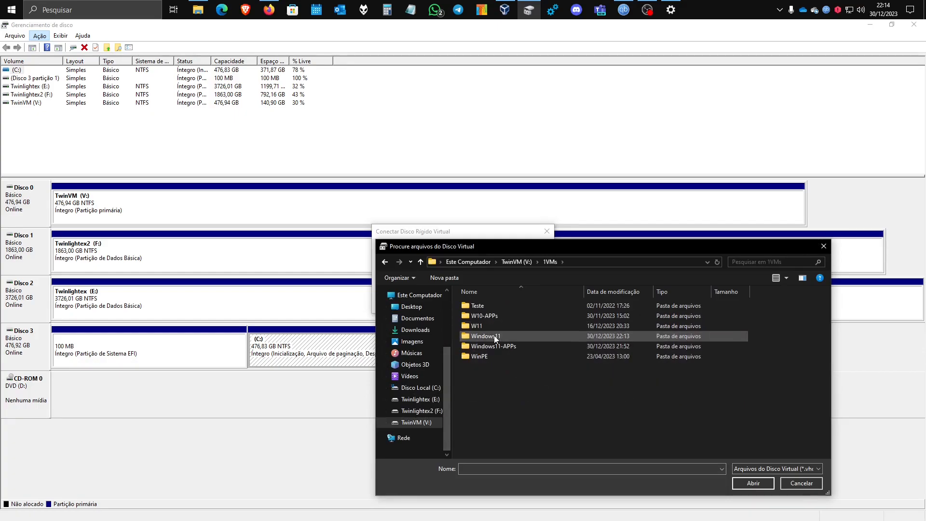
double_click(494, 334)
left_click(493, 317)
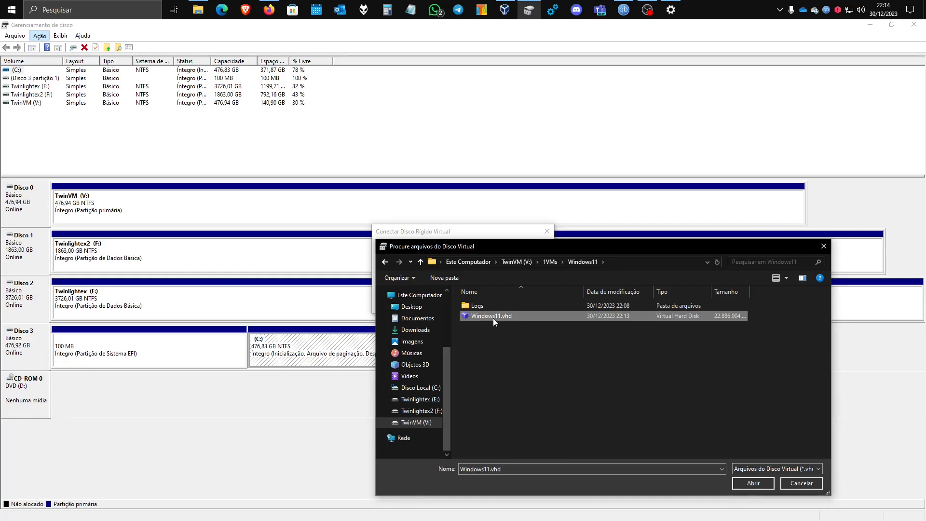
double_click(493, 317)
left_click(492, 302)
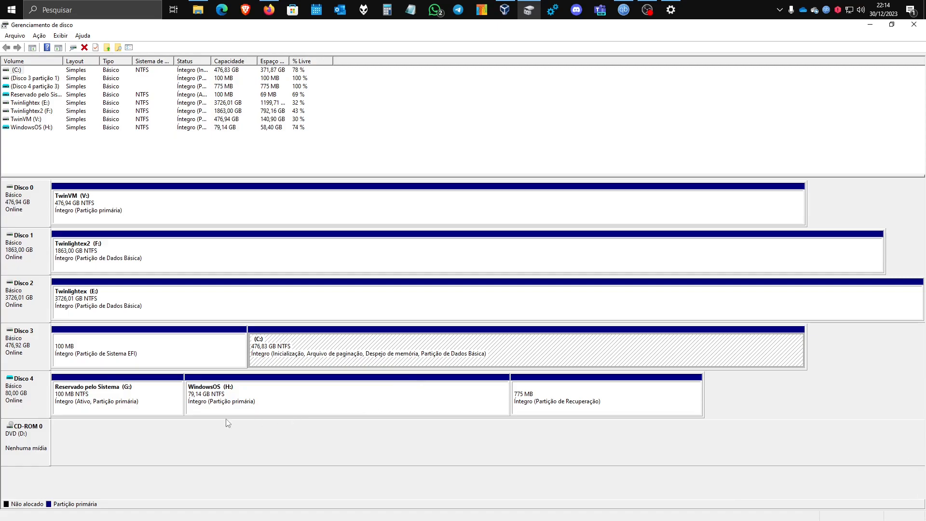
left_click(235, 393)
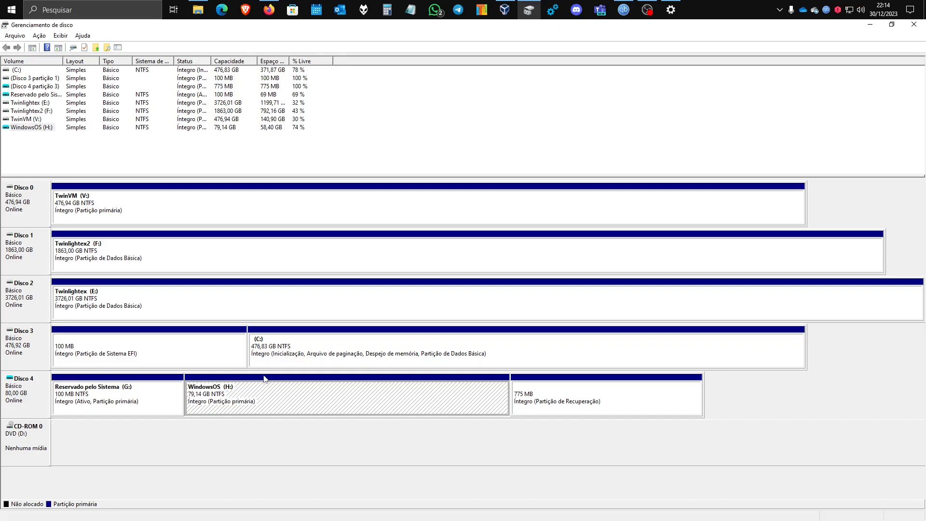
Switch to Dism++, select the mounted Windows 11 Pro x64 VHD and open the Save Image As (Salvar Imagem Como) dialog
left_click(554, 9)
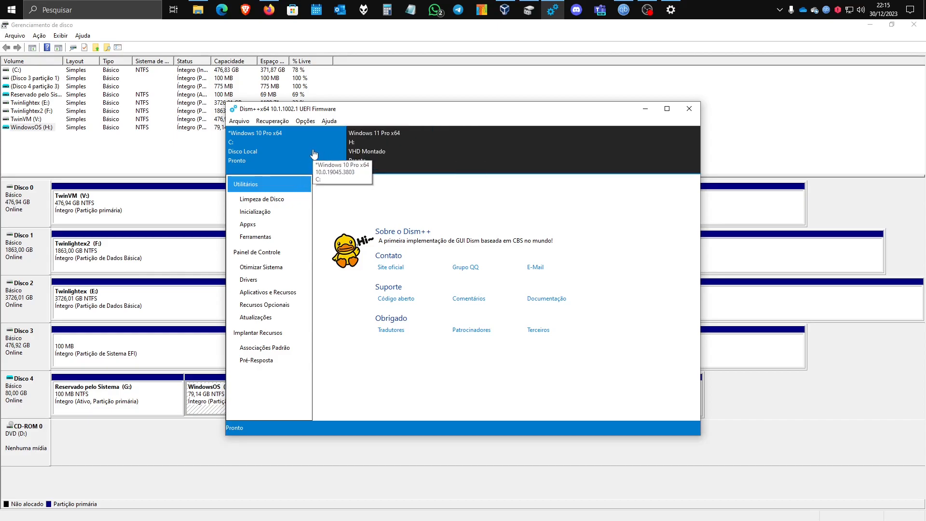
left_click(382, 157)
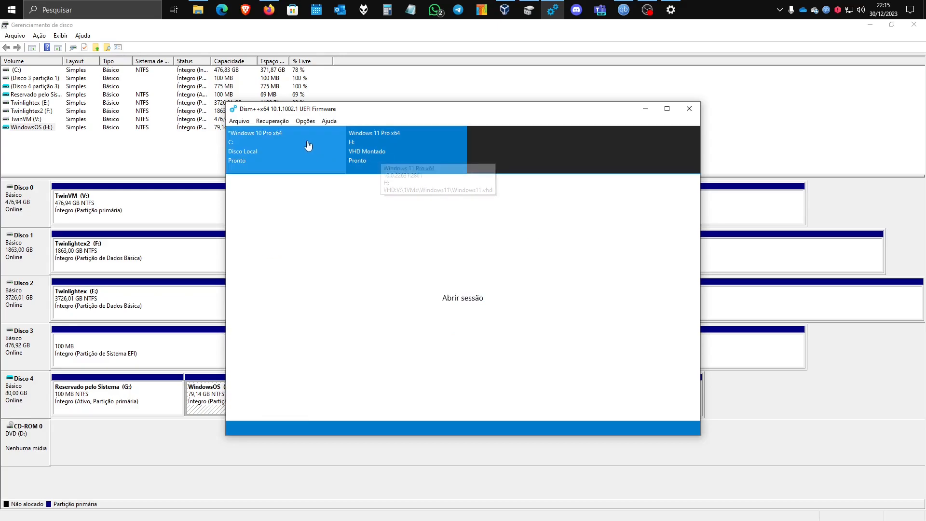
left_click(239, 121)
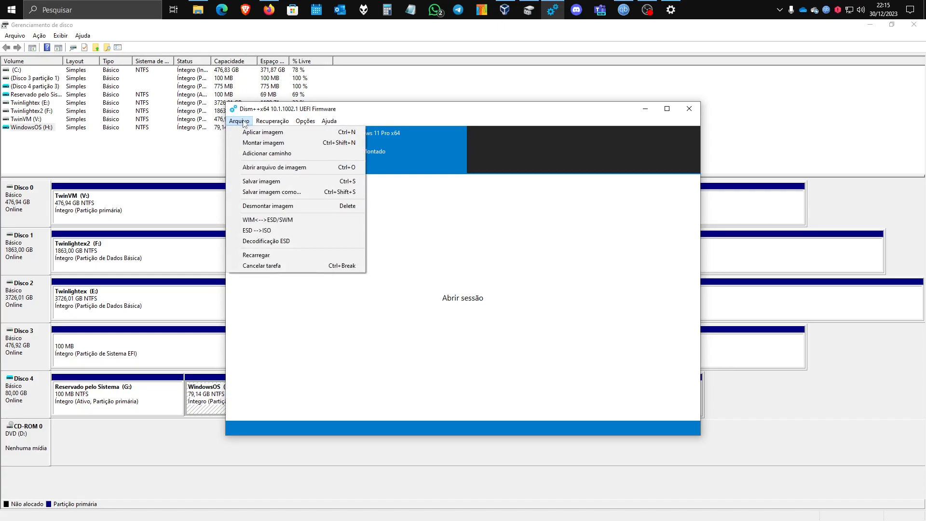
left_click(276, 188)
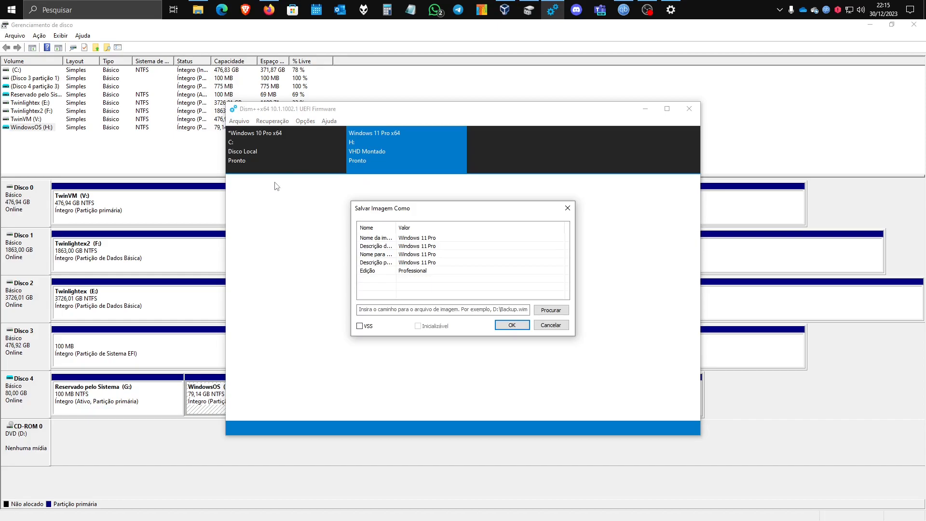
Save the Windows 11 Pro image as install.esd in V:\3WIM-ESD\W11, using the Recovery (*.esd) type
left_click(543, 312)
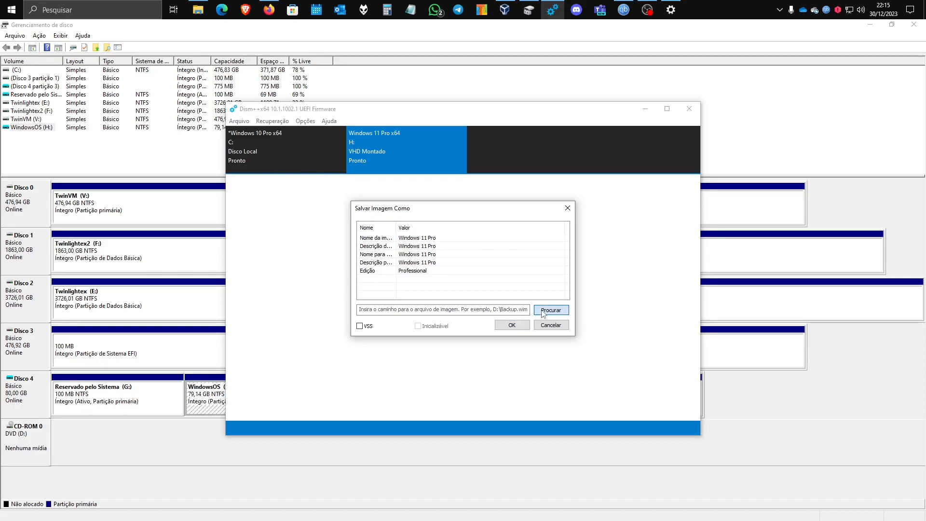
scroll(427, 357, "down", 2)
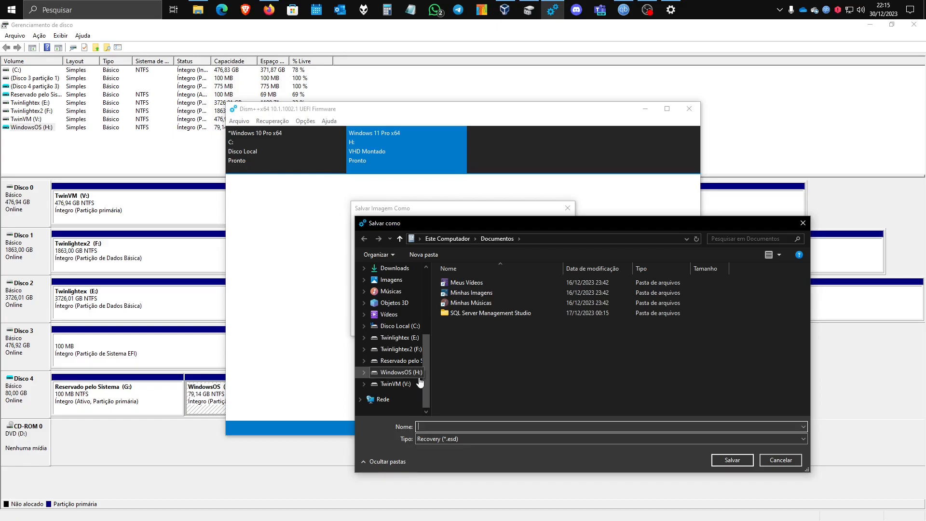
left_click(419, 383)
left_click(467, 325)
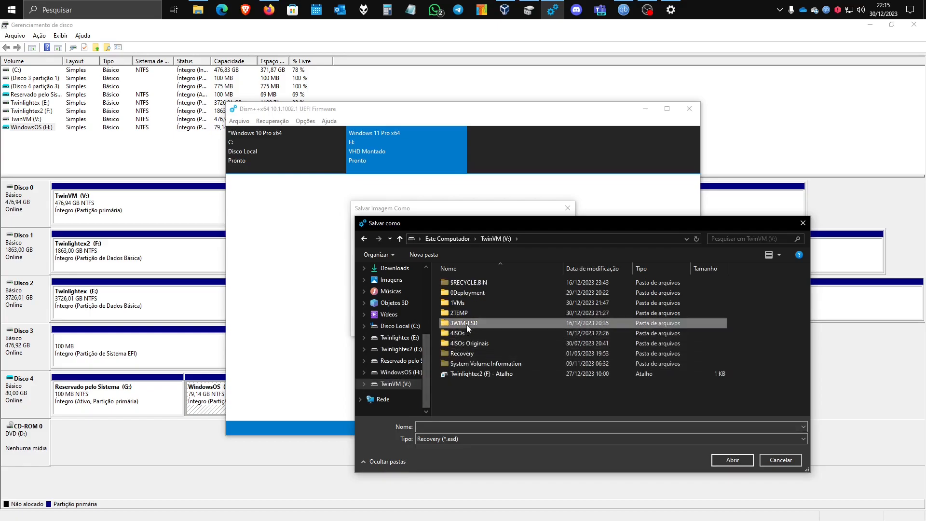
double_click(467, 326)
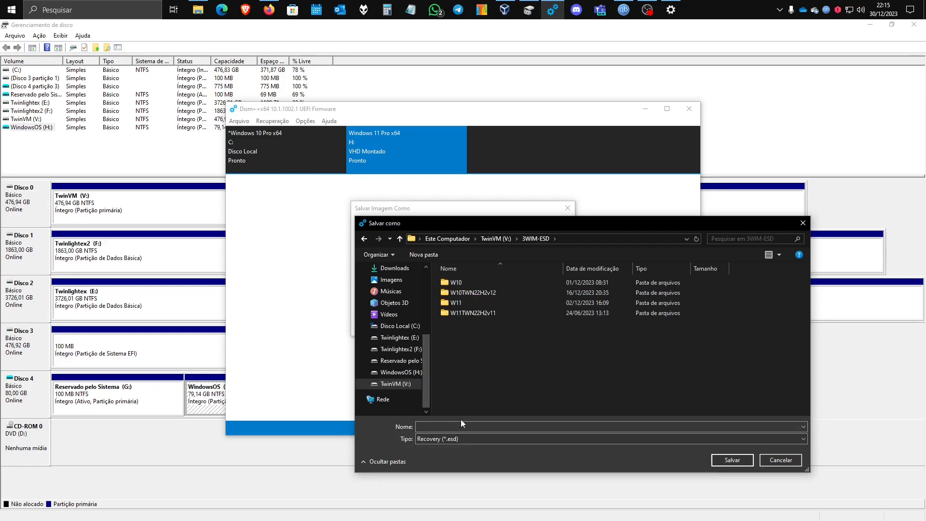
double_click(453, 303)
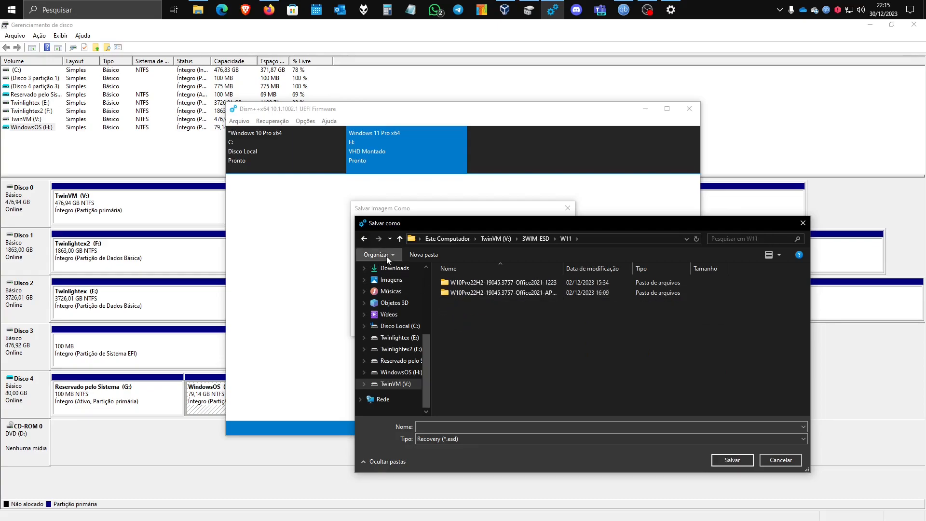
left_click(664, 427)
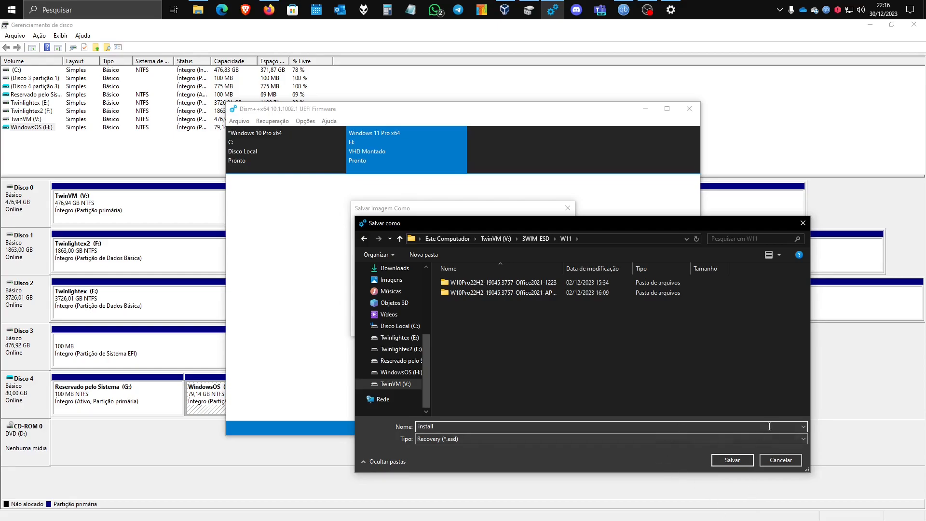
left_click(804, 439)
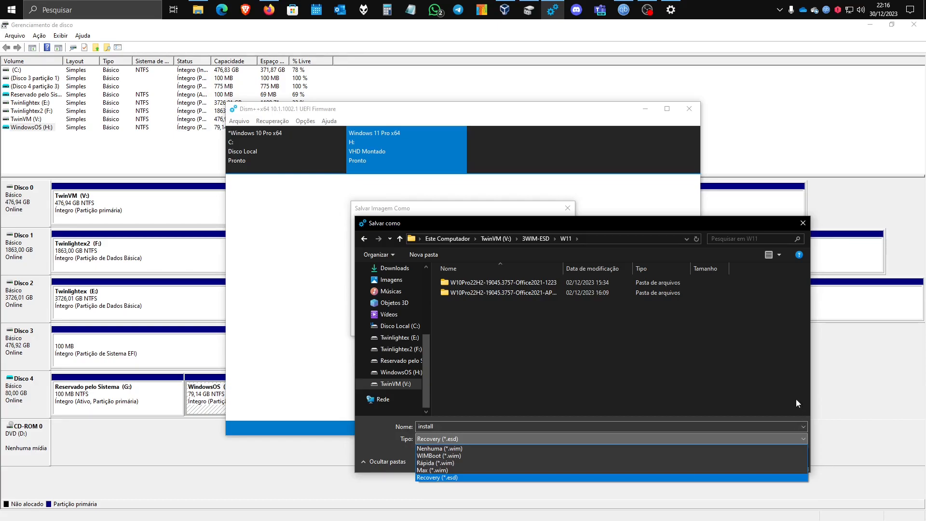
left_click(532, 476)
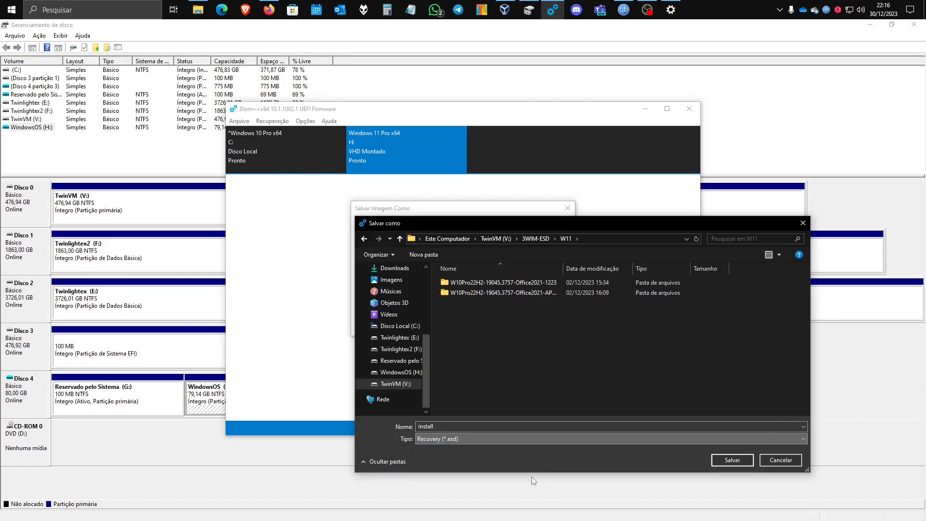
left_click(733, 461)
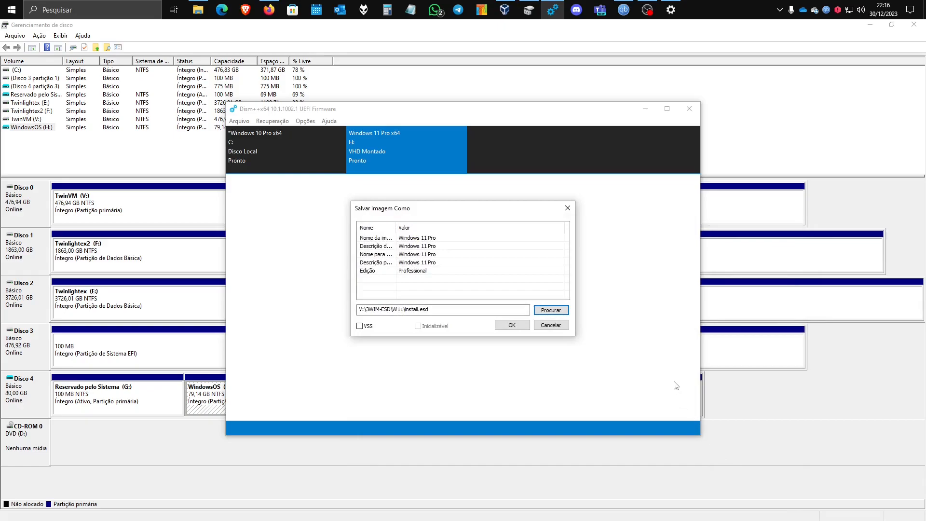
left_click(512, 325)
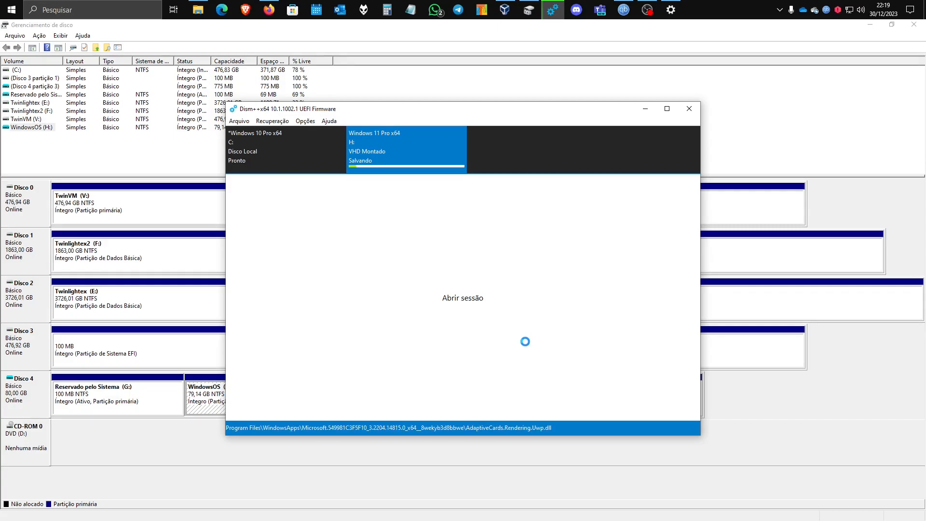
Open Task Manager beside Dism++ and examine the CPU, memory and disk usage of the image capture
key("ctrl+shift+Escape")
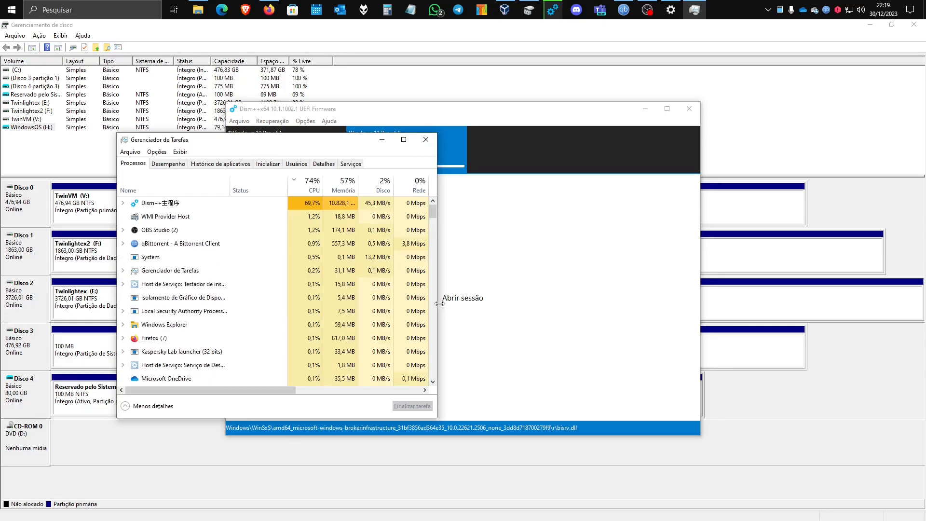
left_click_drag(313, 144, 682, 179)
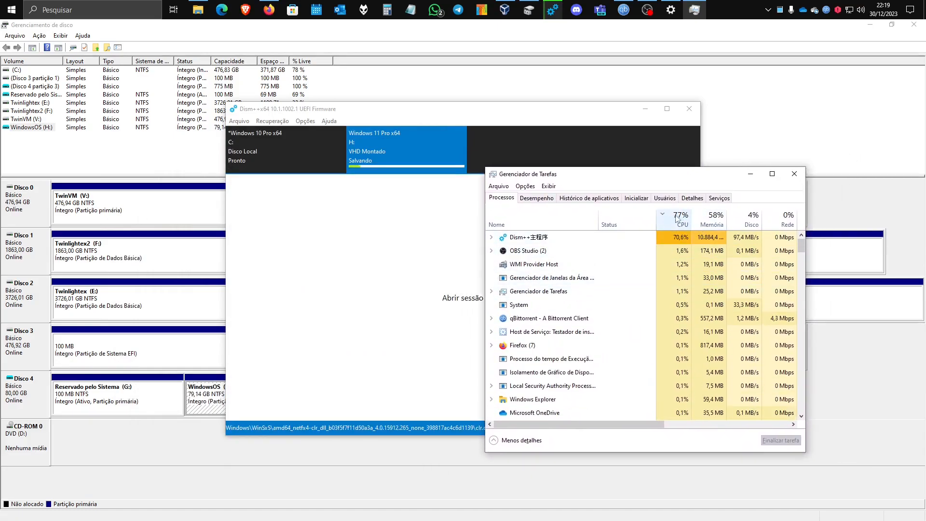
double_click(728, 213)
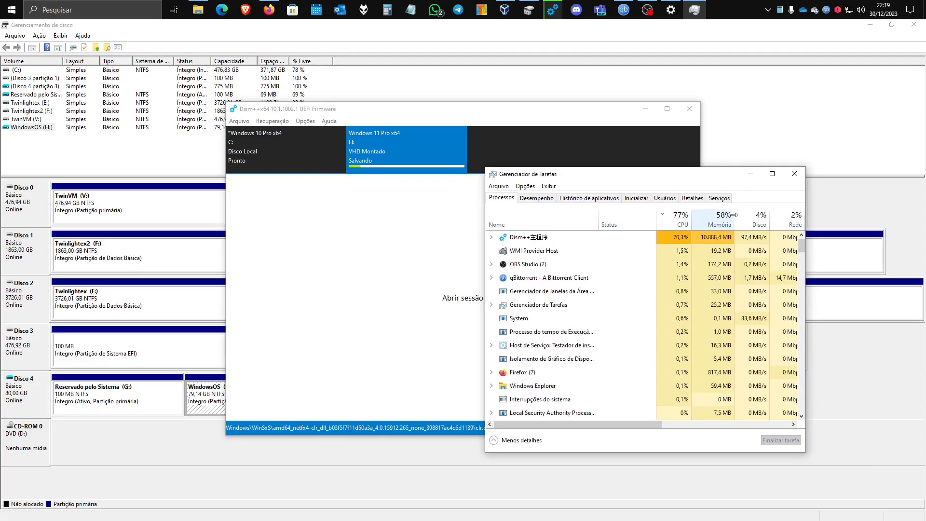
left_click_drag(806, 285, 894, 281)
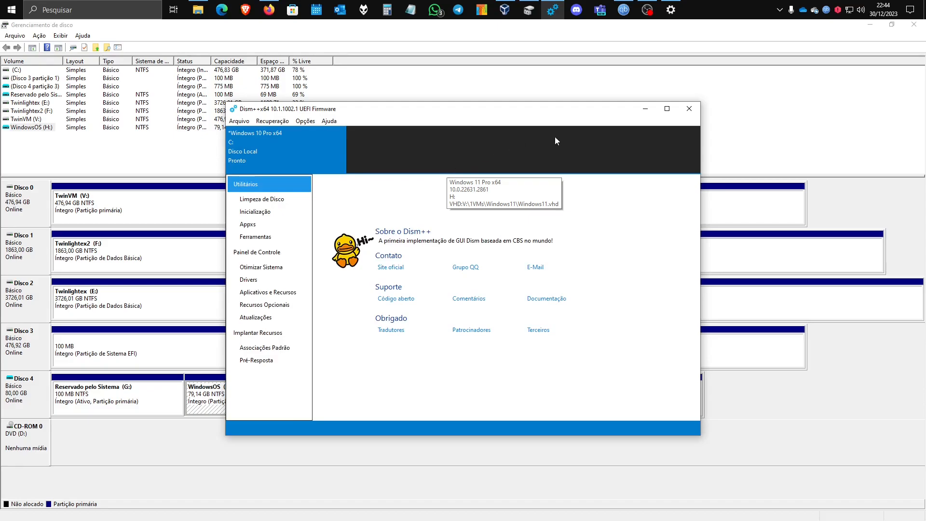
Close Dism++ and detach the Windows11.vhd virtual disk (Disco 4) in Disk Management
left_click(684, 111)
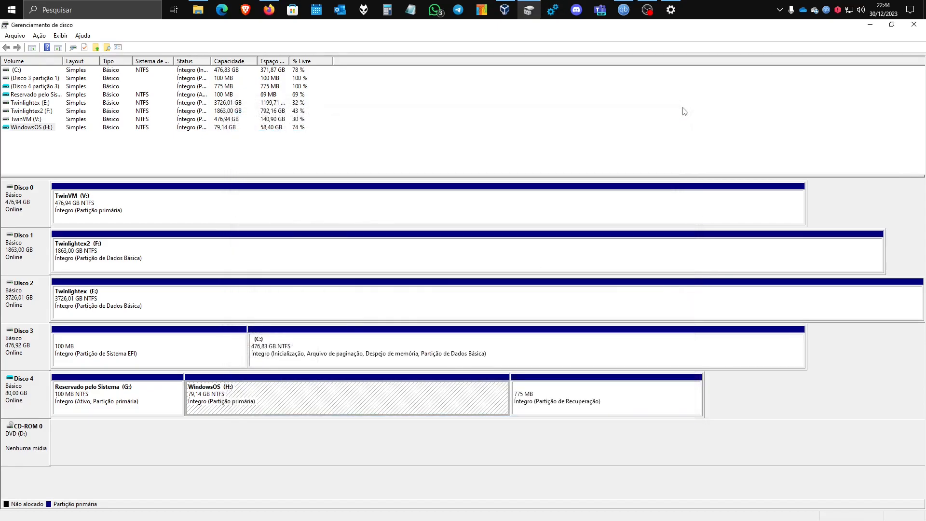
right_click(40, 391)
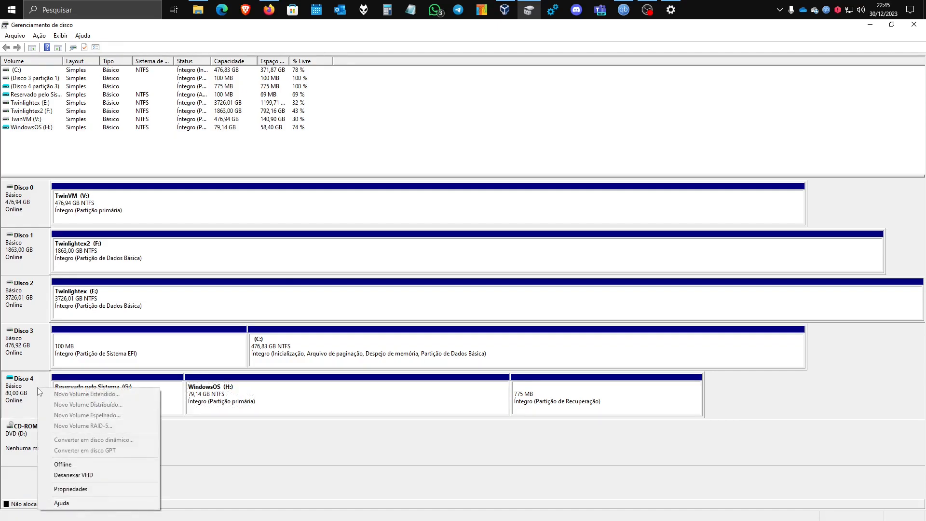
left_click(56, 475)
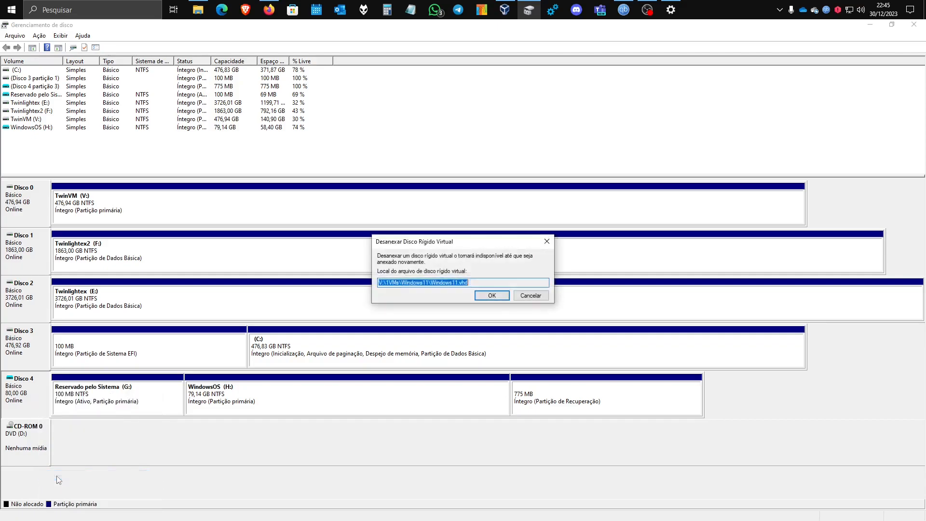
left_click(491, 295)
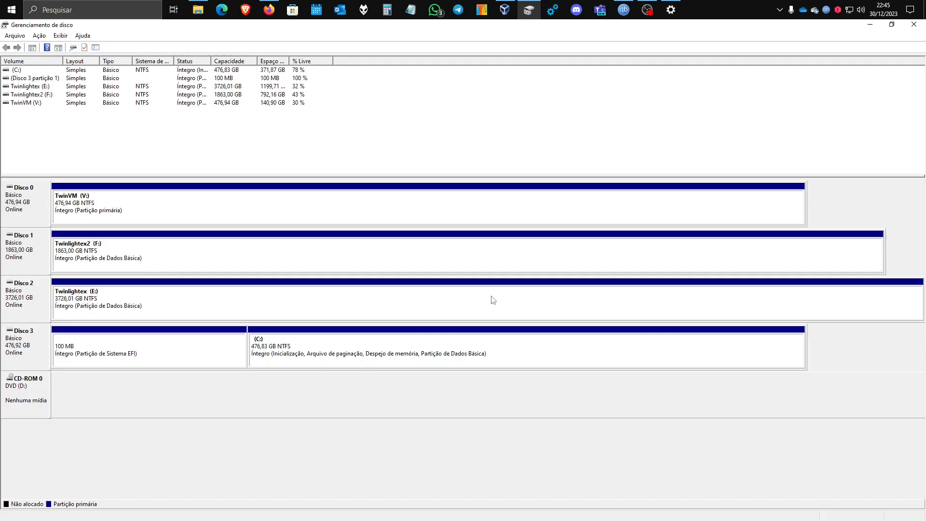
Open the folder V:\4ISOs Originais\2Windows 11 Original\sources in the host's File Explorer
left_click(202, 9)
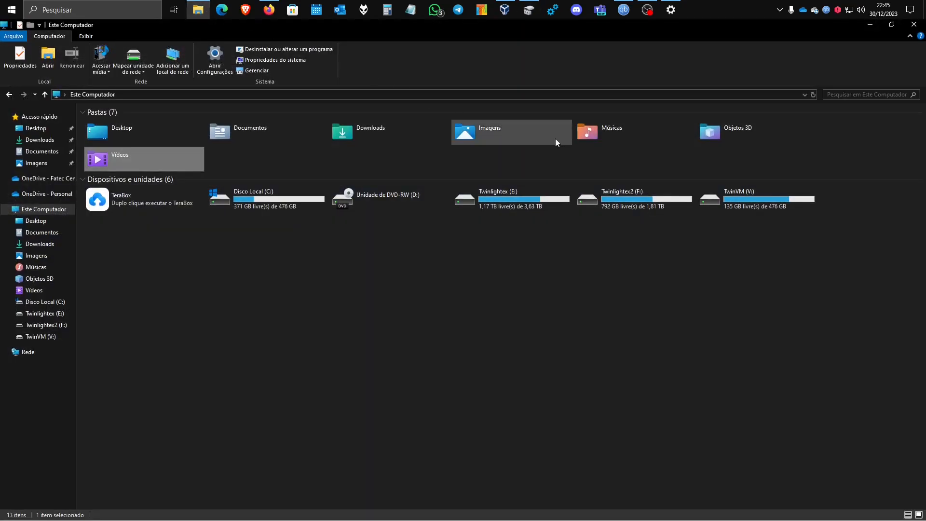
double_click(747, 204)
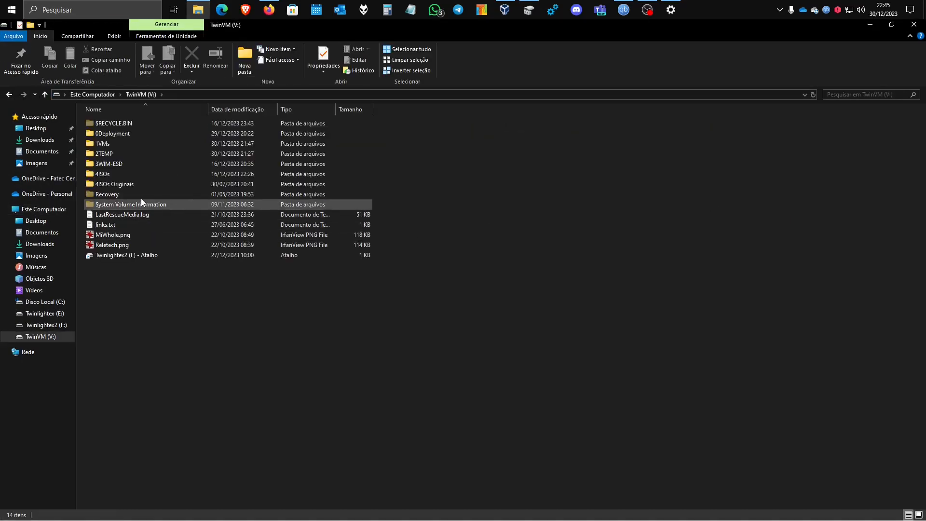
double_click(135, 186)
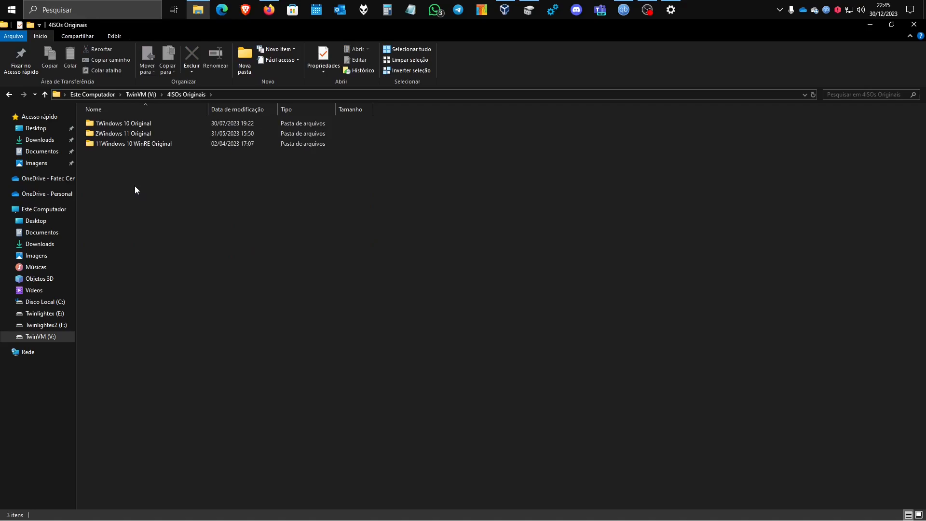
double_click(127, 133)
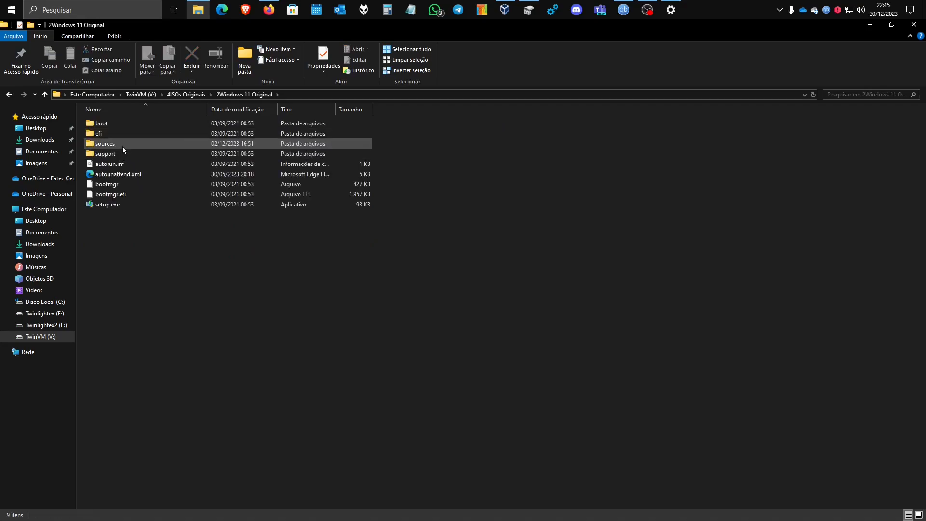
double_click(123, 146)
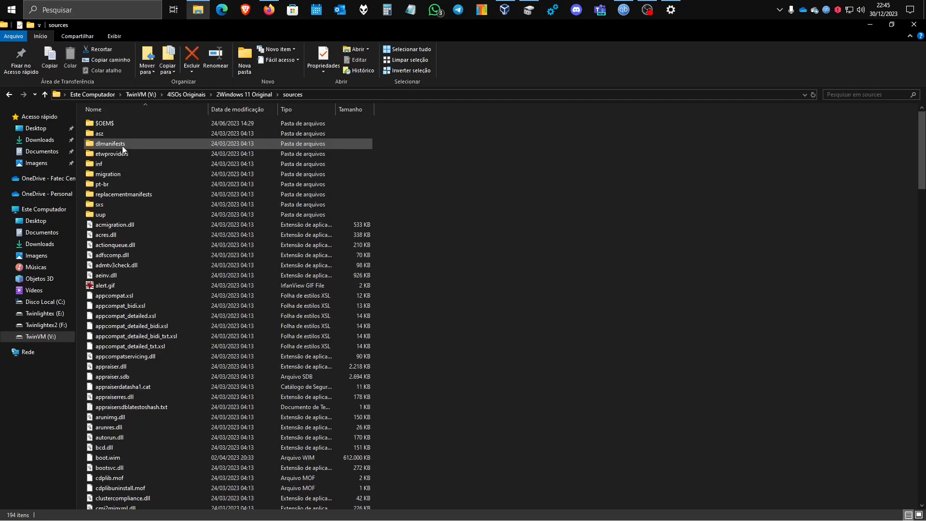
Permanently delete the old install.esd from the Windows 11 sources folder
left_click(126, 308)
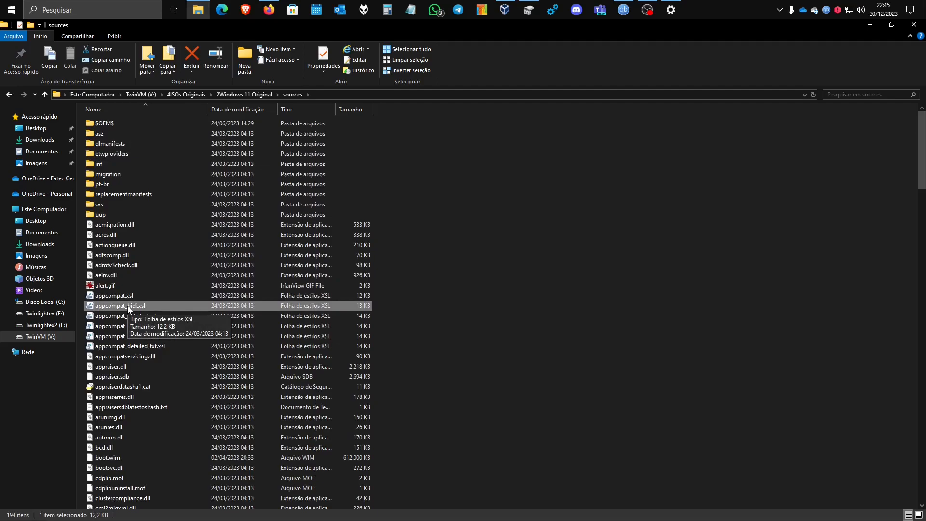
type("ins")
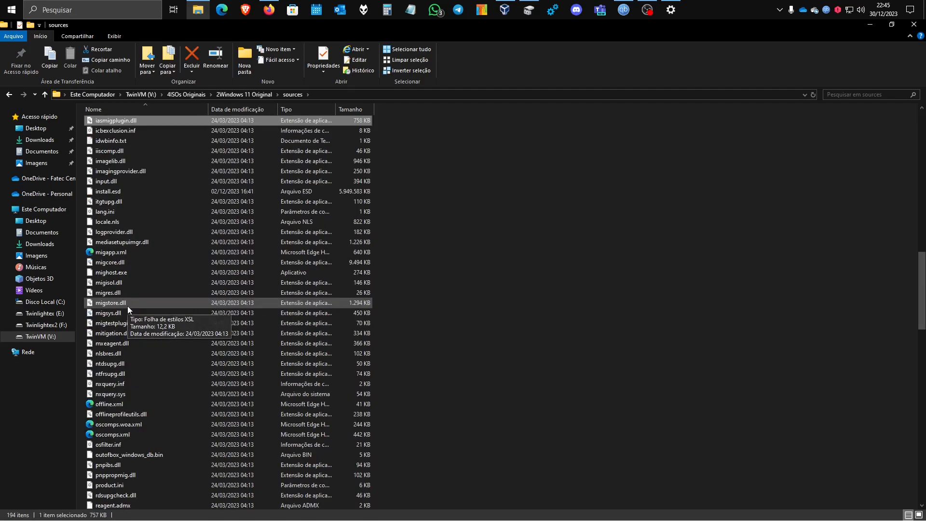
key("shift+Delete")
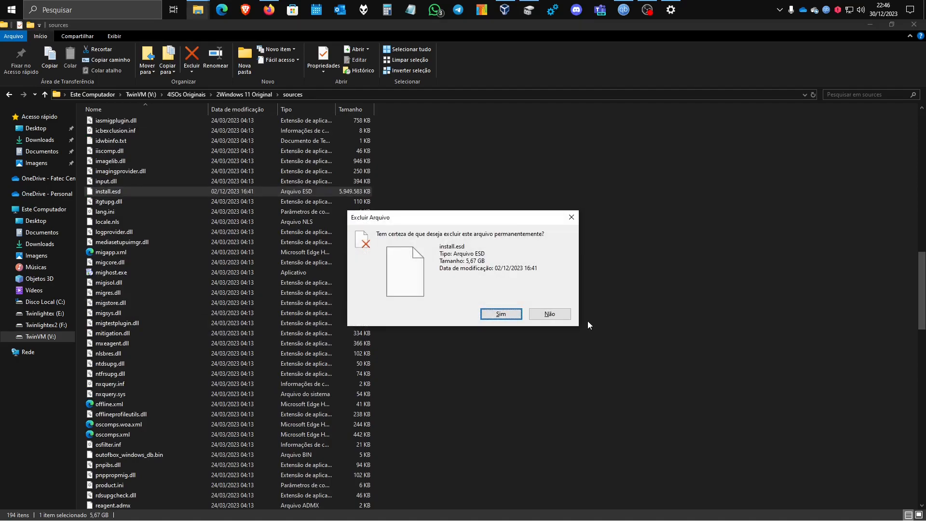
key("Return")
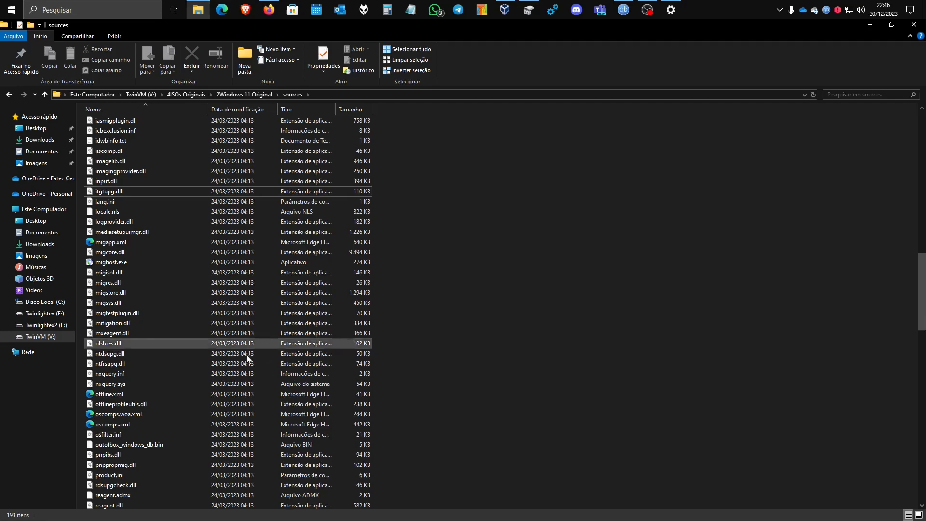
Copy install.esd from V:\3WIM-ESD\W11 into V:\4ISOs Originais\2Windows 11 Original\sources
left_click(57, 338)
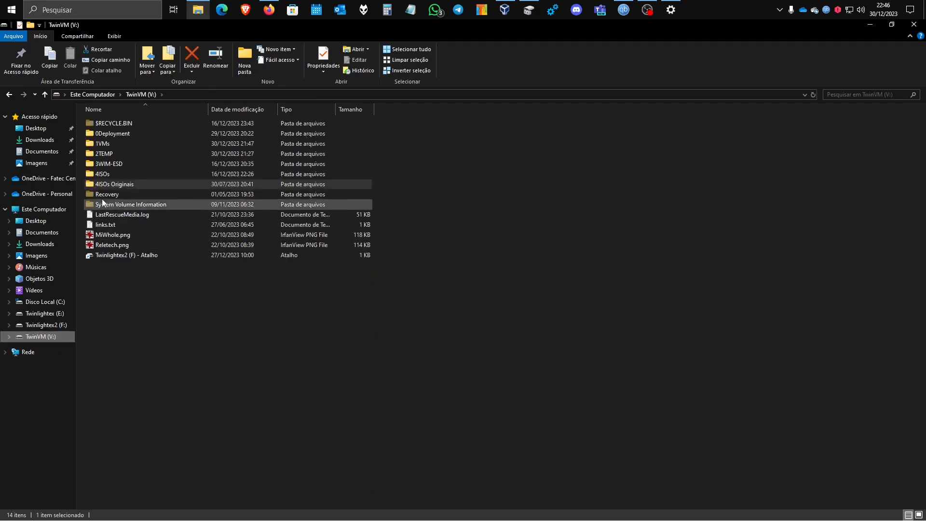
double_click(100, 165)
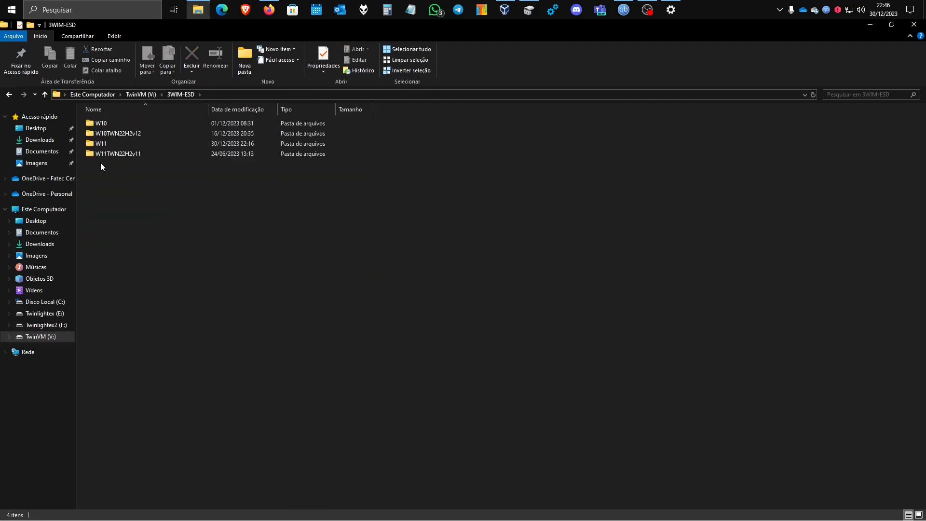
double_click(104, 139)
left_click(106, 144)
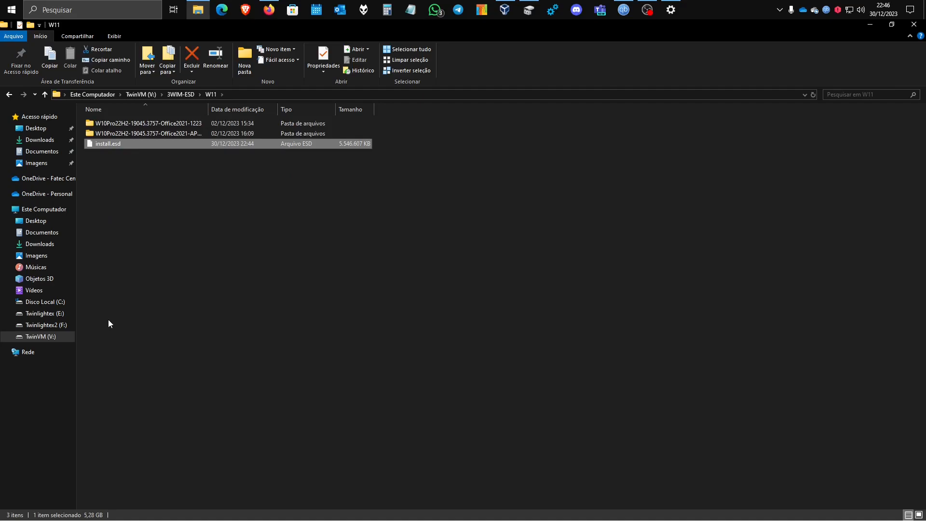
left_click(8, 95)
left_click(8, 95)
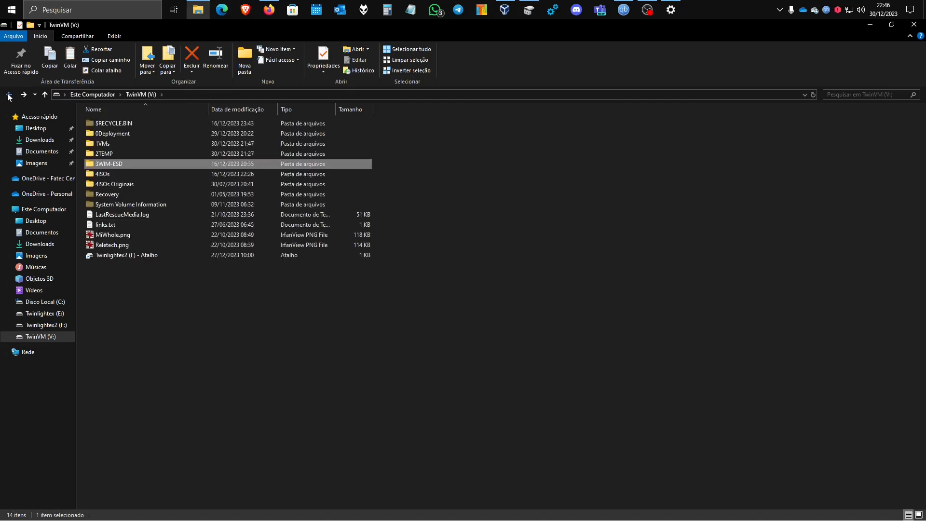
left_click(8, 95)
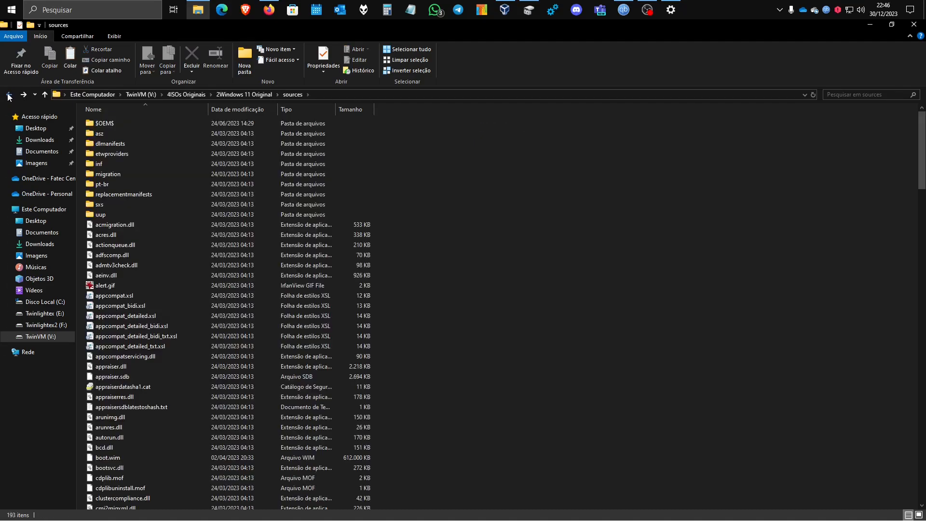
right_click(488, 274)
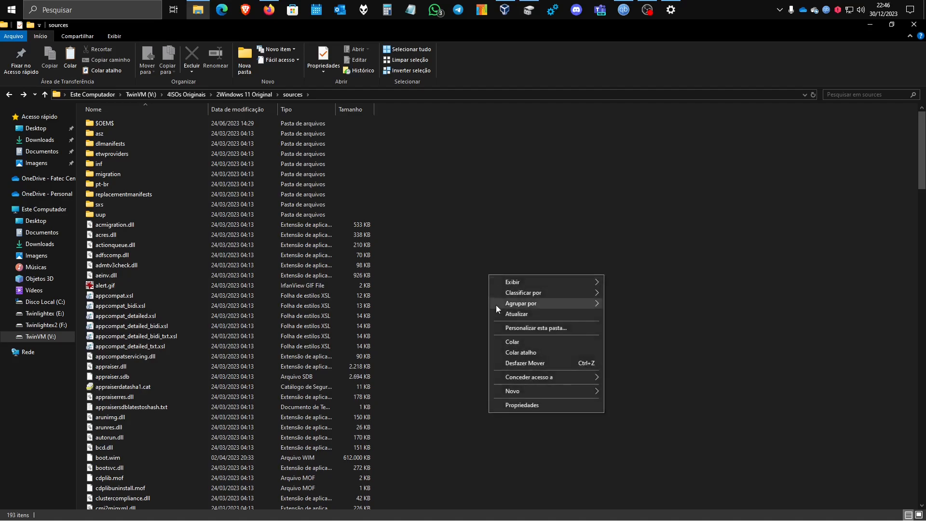
left_click(506, 342)
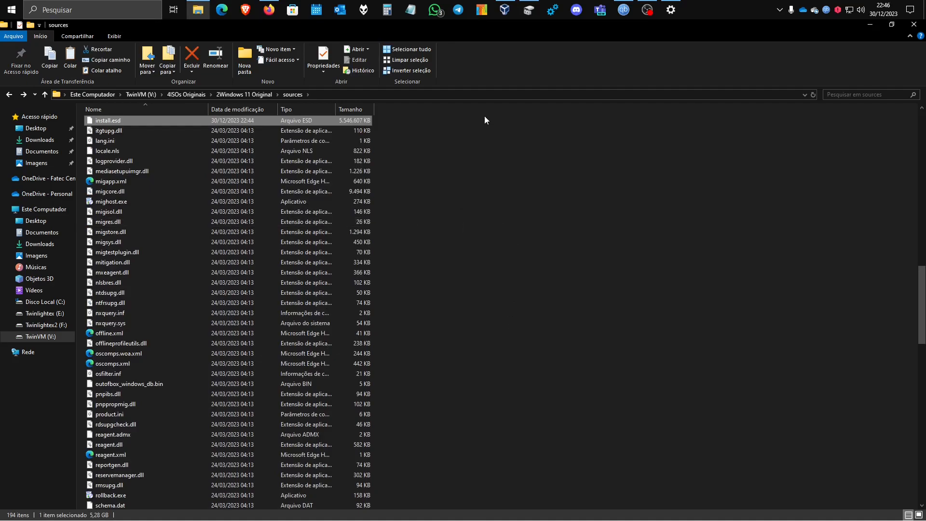
Switch to Dism++ and start creating an ISO with V:\4ISOs Originais\2Windows 11 Original as the source folder
left_click(548, 12)
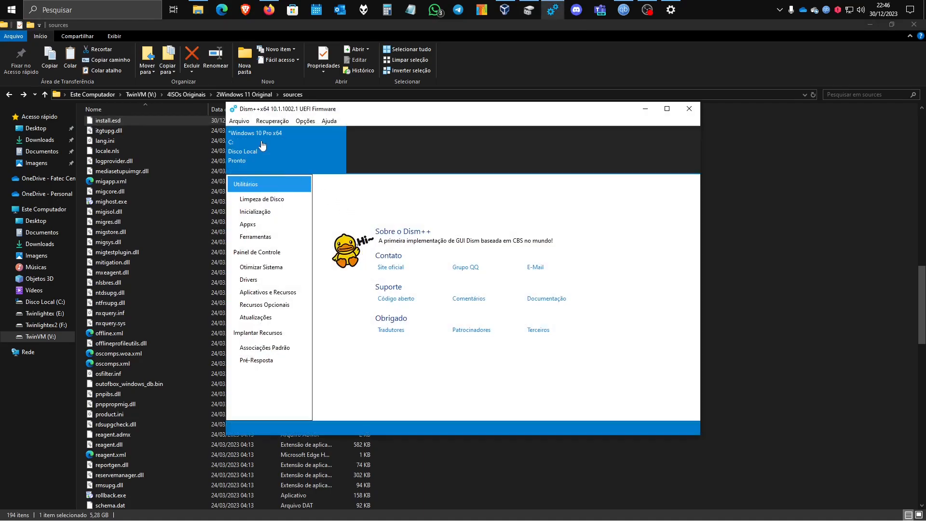
left_click(264, 238)
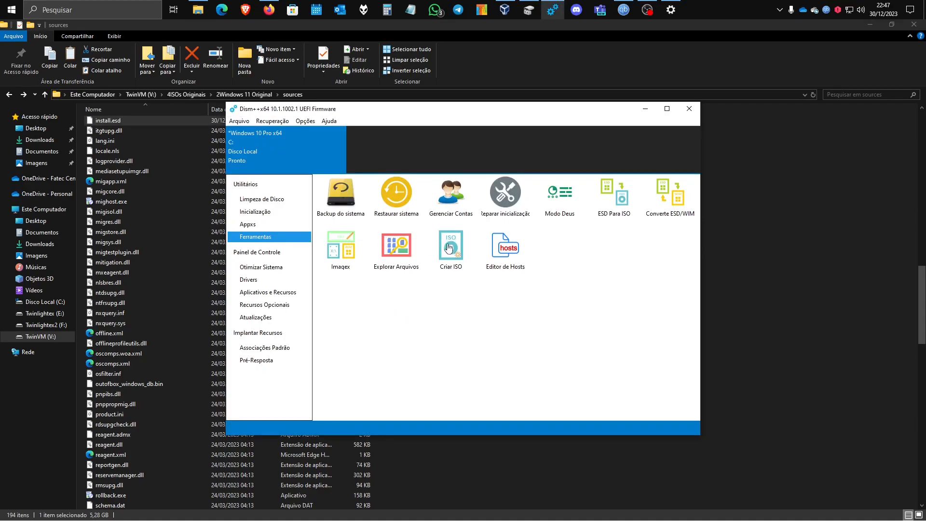
left_click(451, 248)
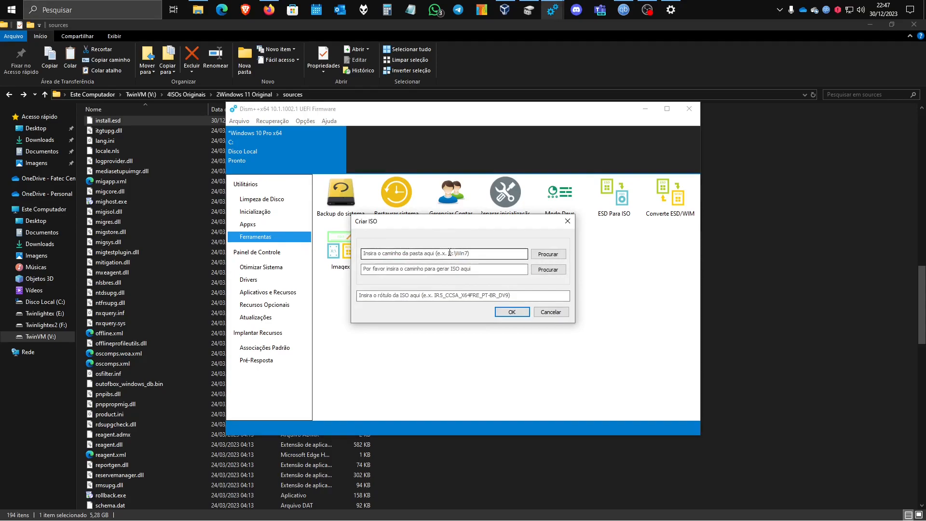
left_click(544, 257)
left_click(543, 254)
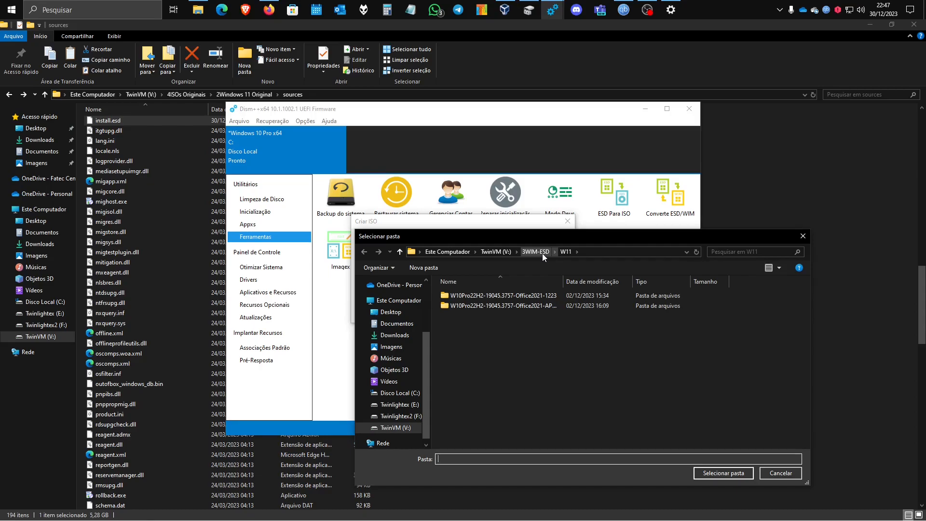
left_click(495, 252)
double_click(470, 360)
double_click(476, 306)
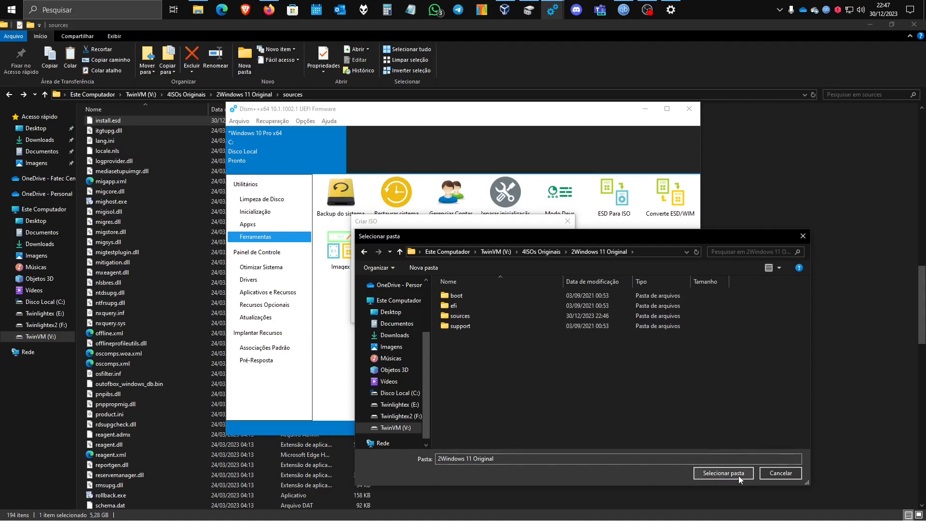
left_click(723, 473)
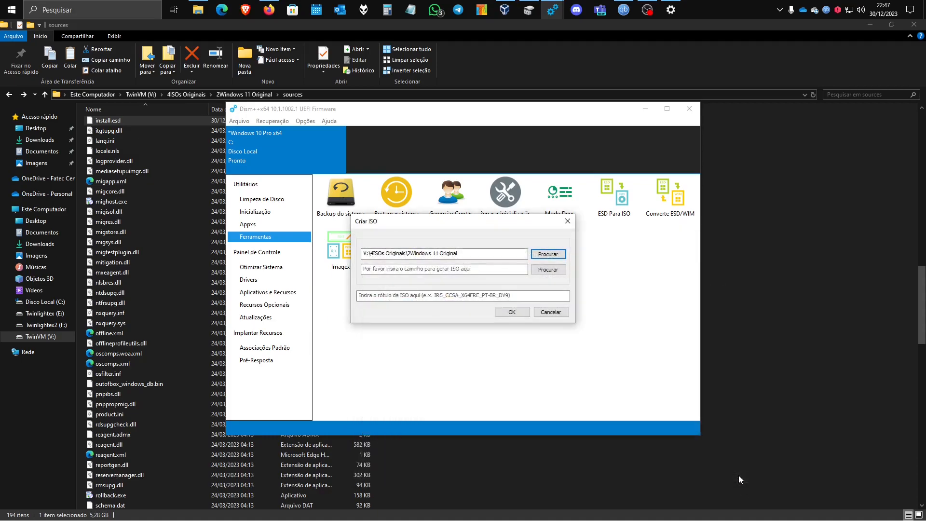
Set the ISO output file to Windows11modificado in the folder V:\4ISOs
left_click(548, 269)
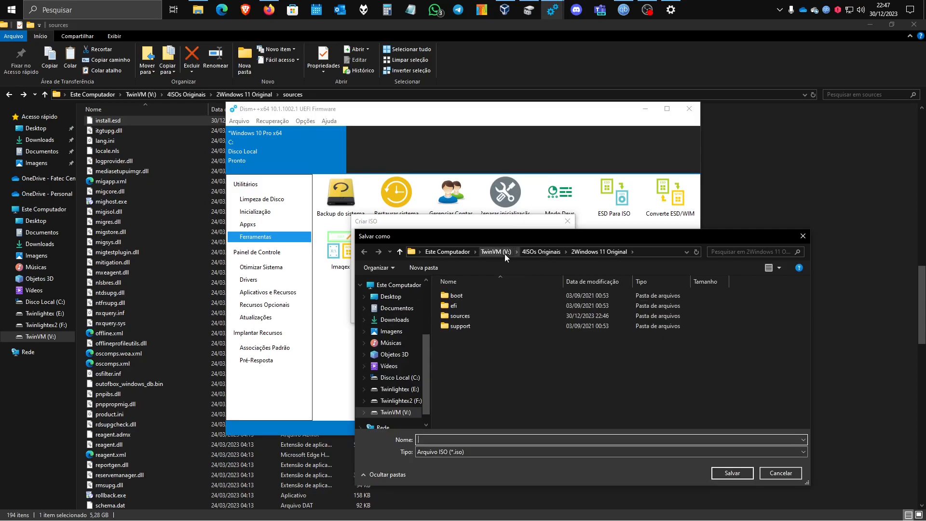
left_click(505, 254)
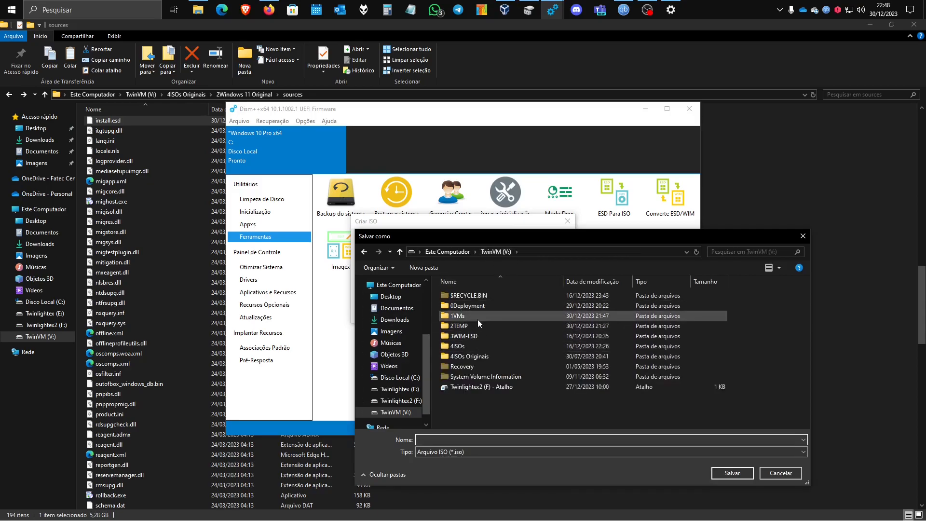
double_click(462, 347)
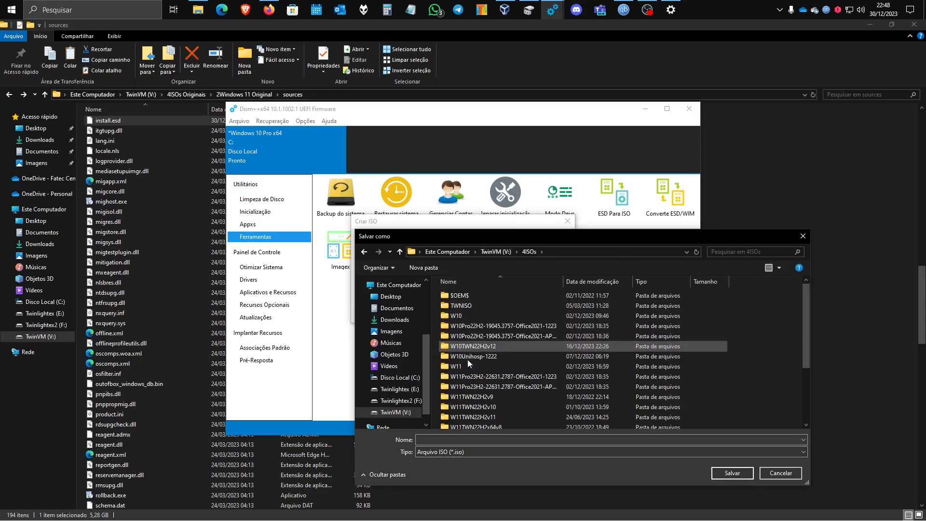
left_click(455, 440)
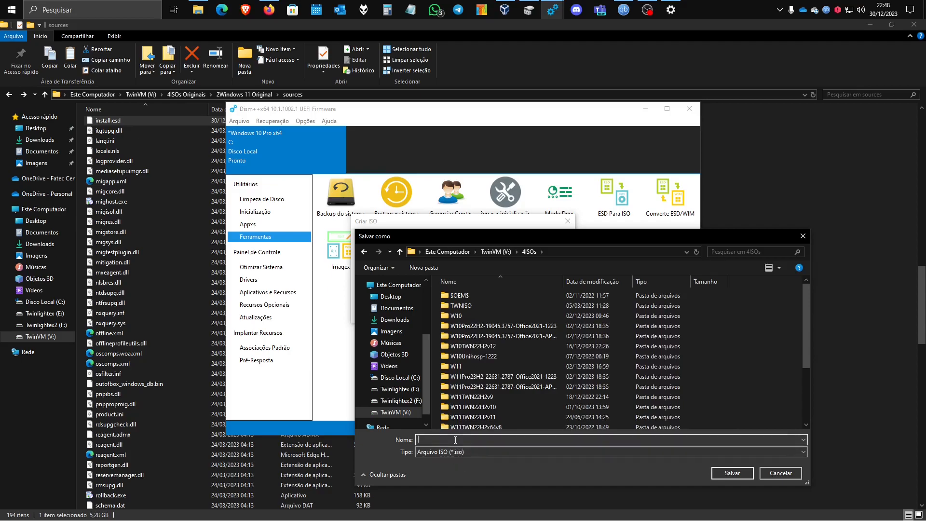
type("Windows11modificado")
left_click(727, 473)
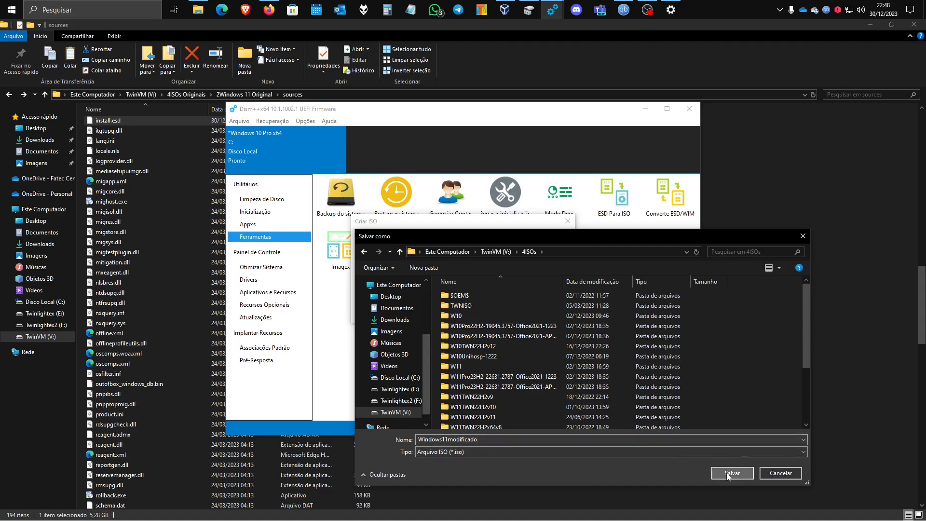
Label the ISO Windows11, generate it and dismiss the completion dialog
left_click(481, 294)
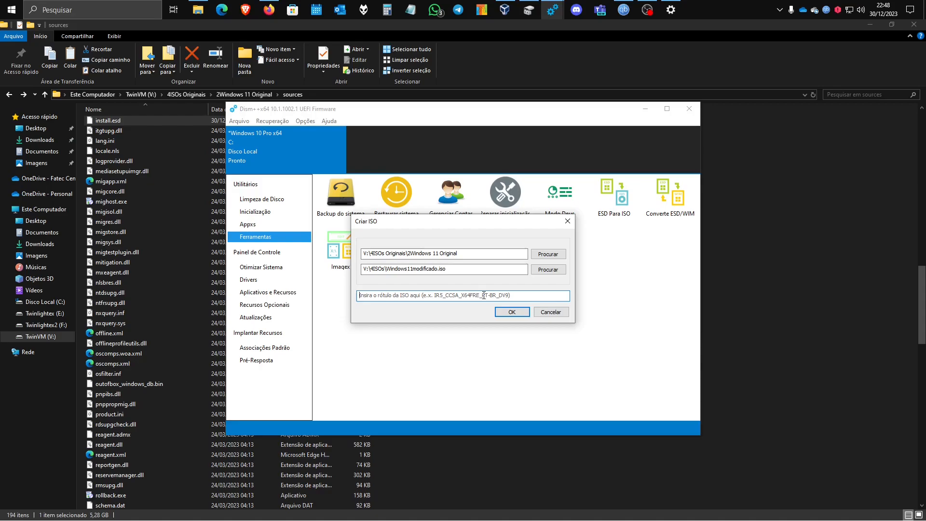
type("Win")
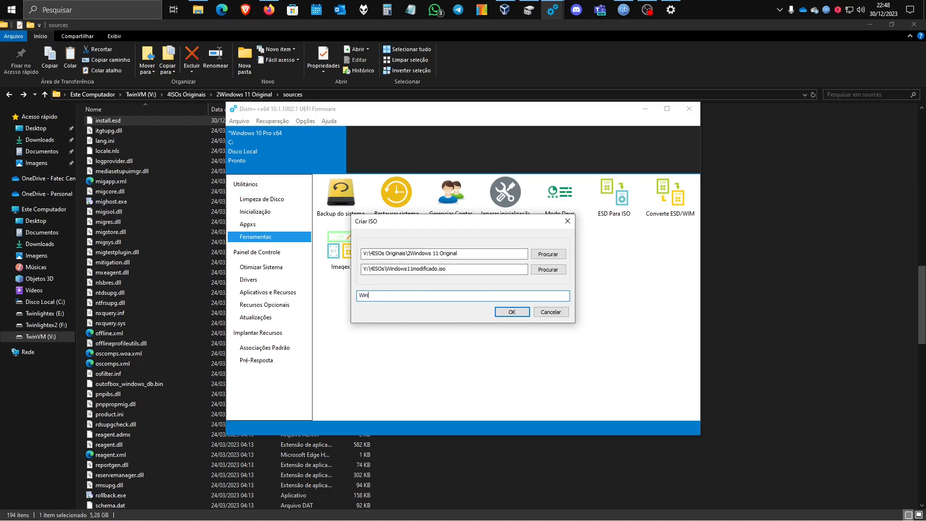
type("dows11")
left_click(517, 313)
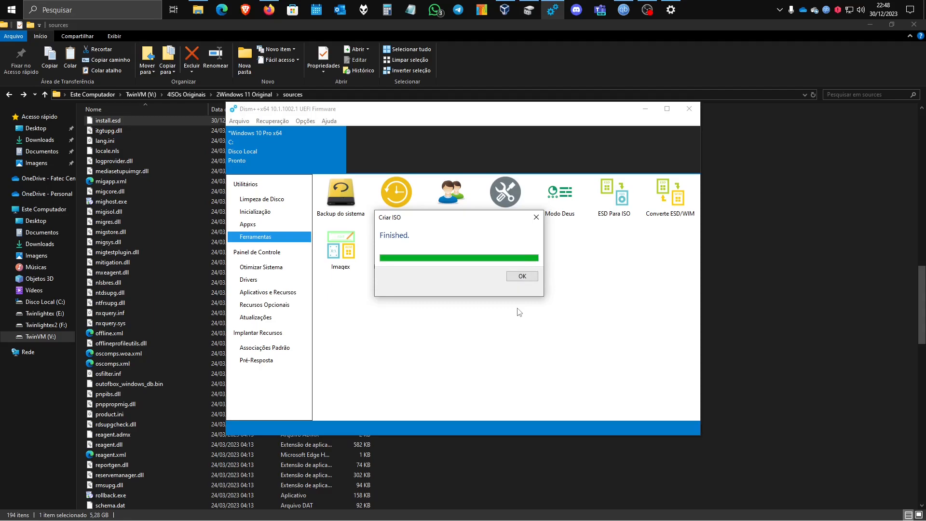
left_click(522, 276)
left_click(522, 277)
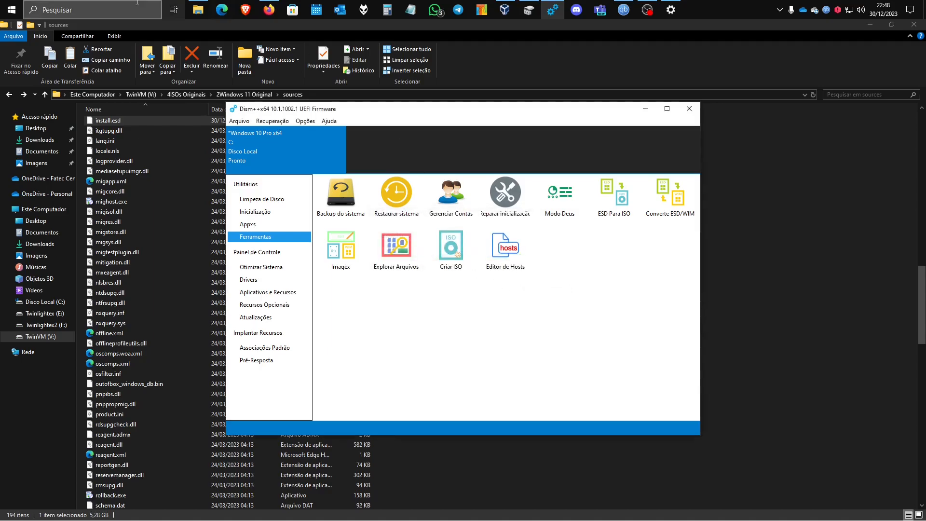
Switch to File Explorer and select Windows11modificado.iso in V:\4ISOs to check its size
left_click(143, 94)
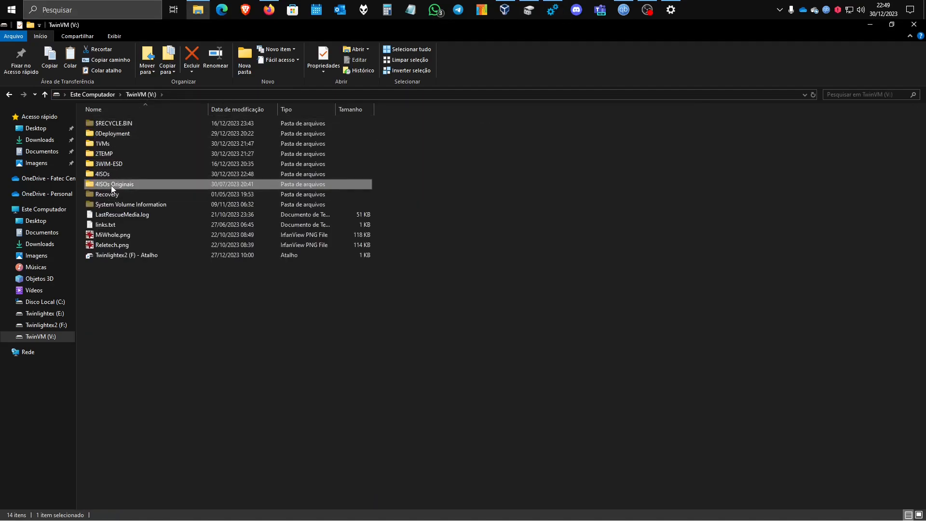
double_click(110, 174)
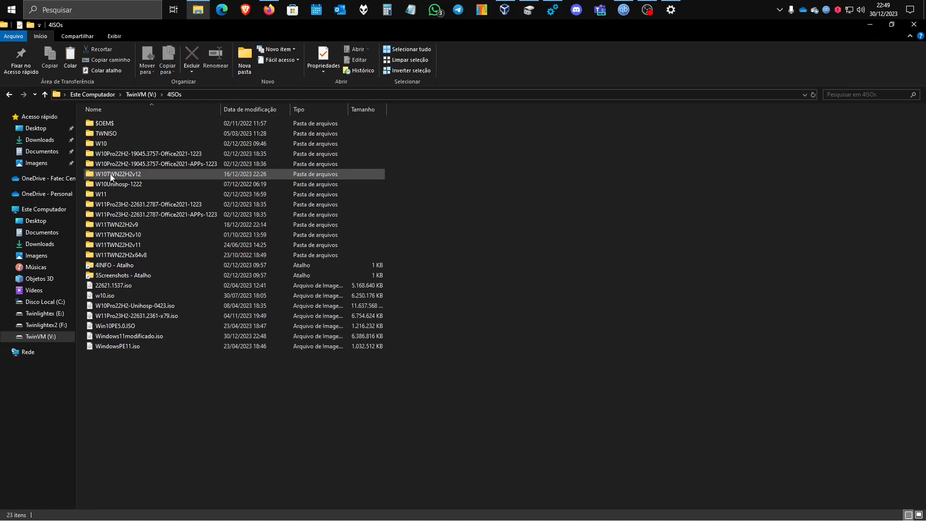
left_click(131, 336)
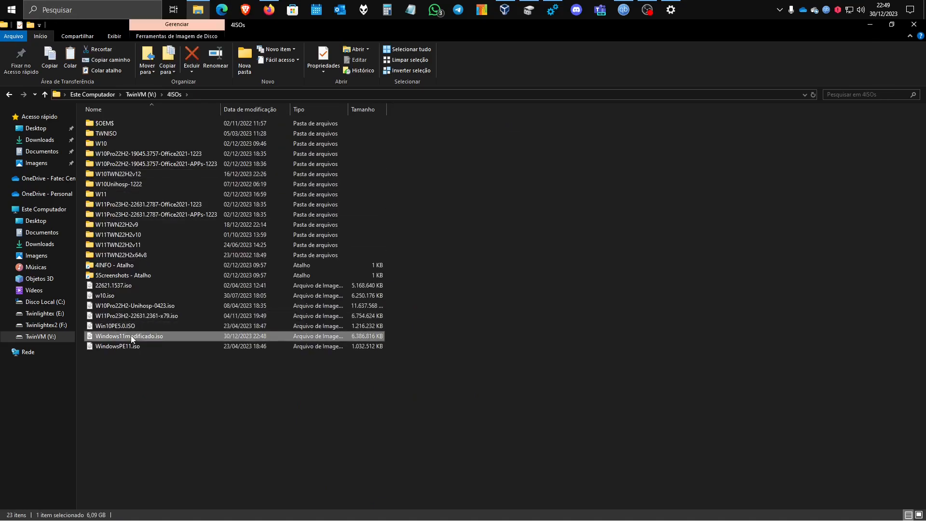